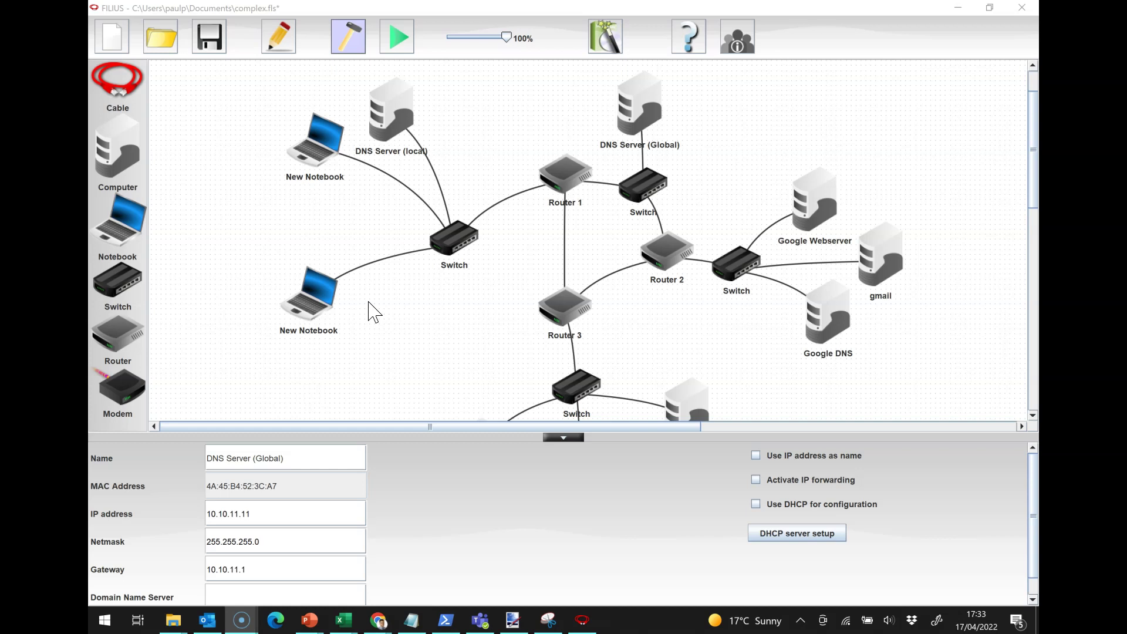
# Select DNS Server (local) to show IP 192.168.0.99, gateway 192.168.0.1 and name server 10.10.11.11
pyautogui.click(391, 291)
pyautogui.click(386, 120)
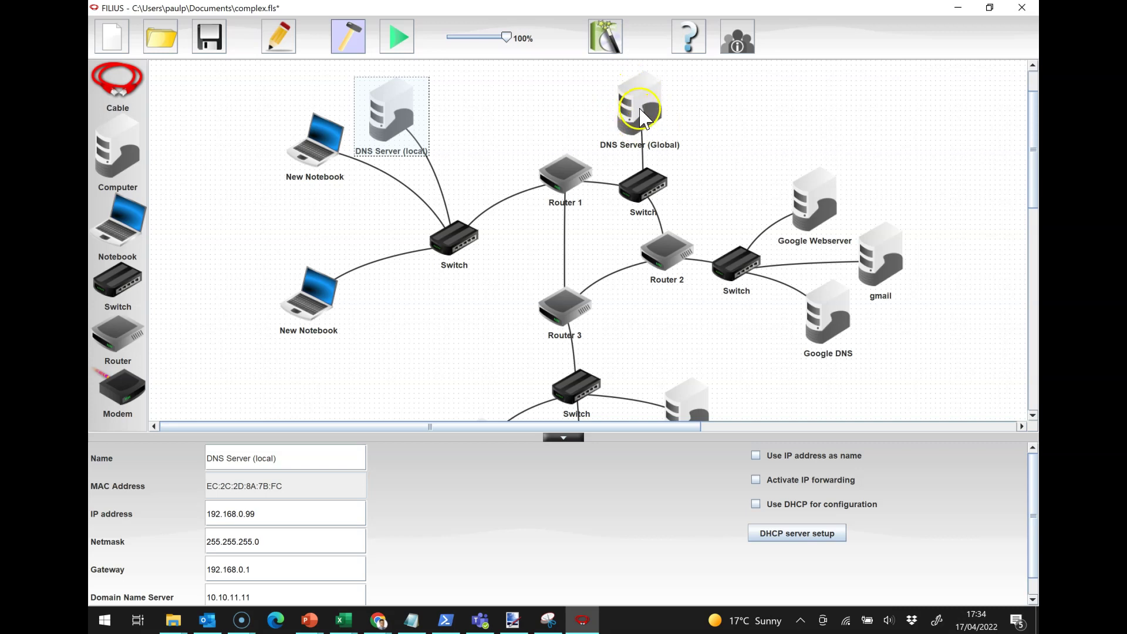
# Review the settings of DNS Server (Global), DNS Server (local), Google DNS, then the upper New Notebook
pyautogui.click(641, 111)
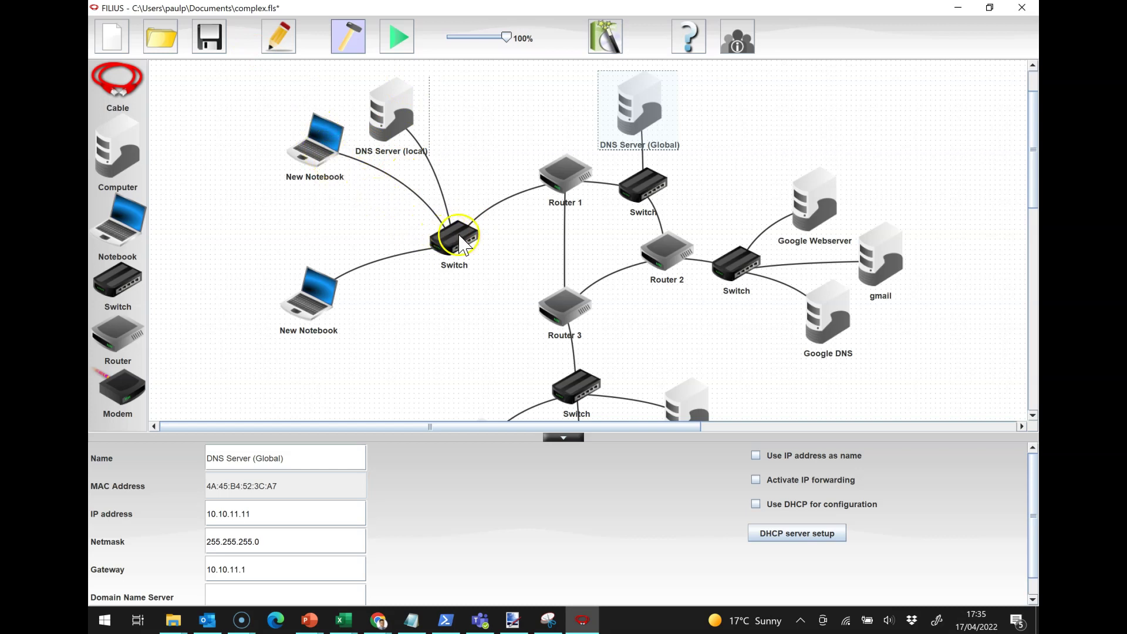
pyautogui.click(403, 118)
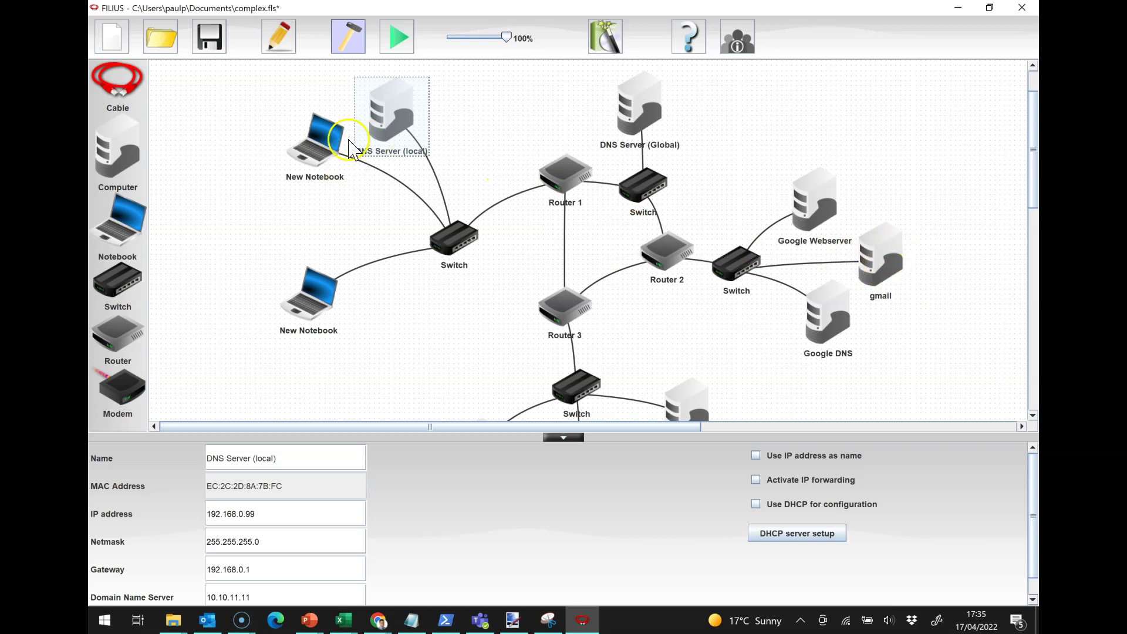
pyautogui.click(403, 115)
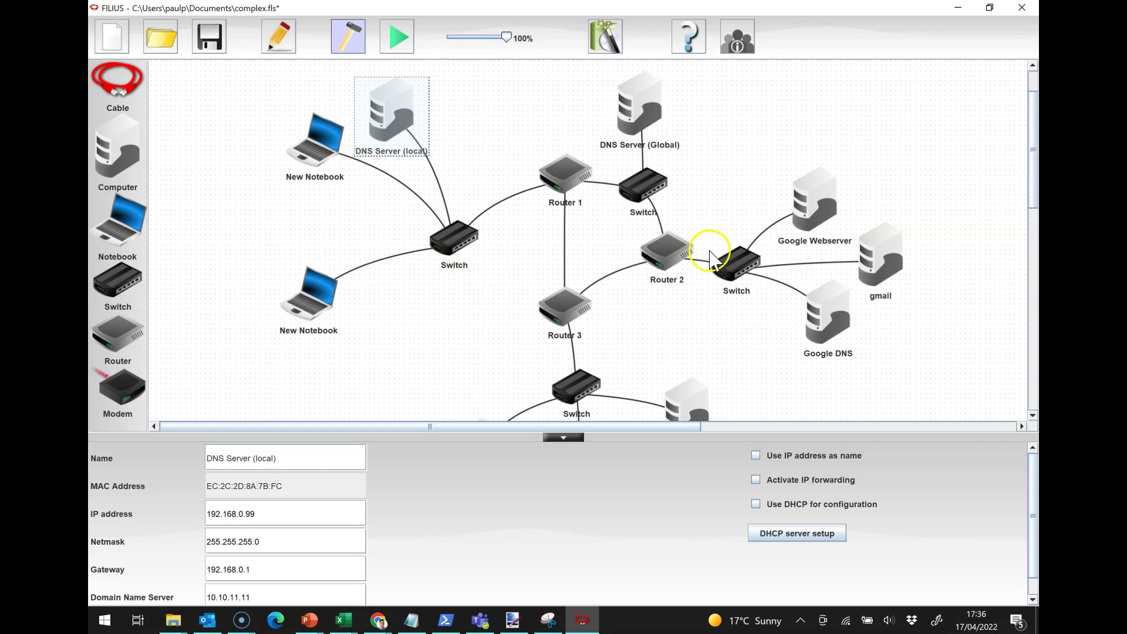
pyautogui.click(828, 321)
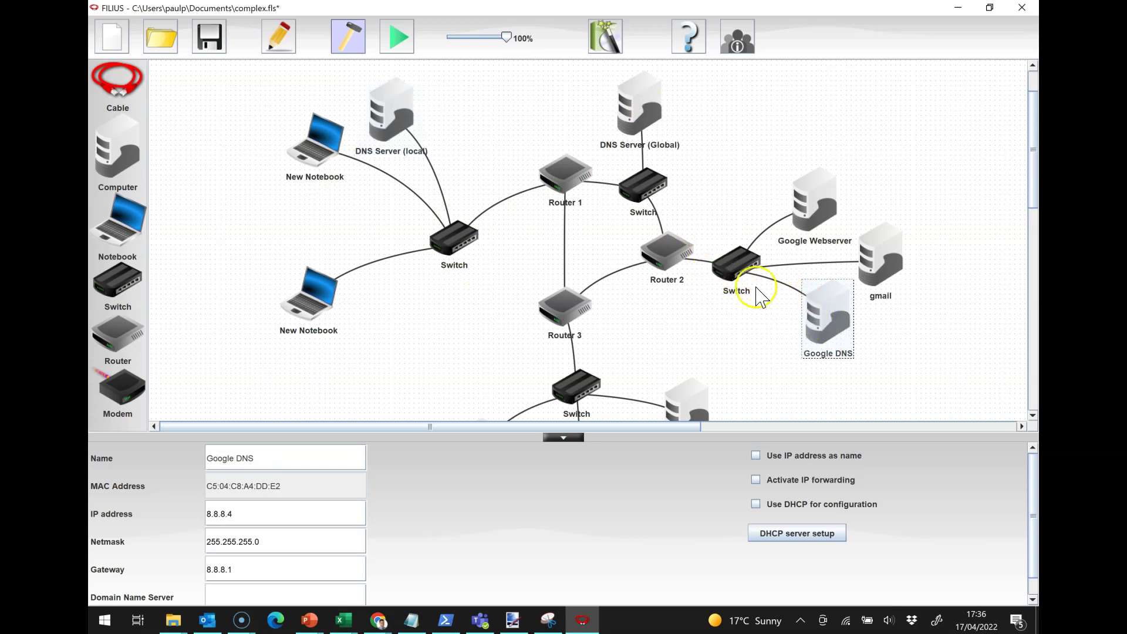
pyautogui.click(320, 150)
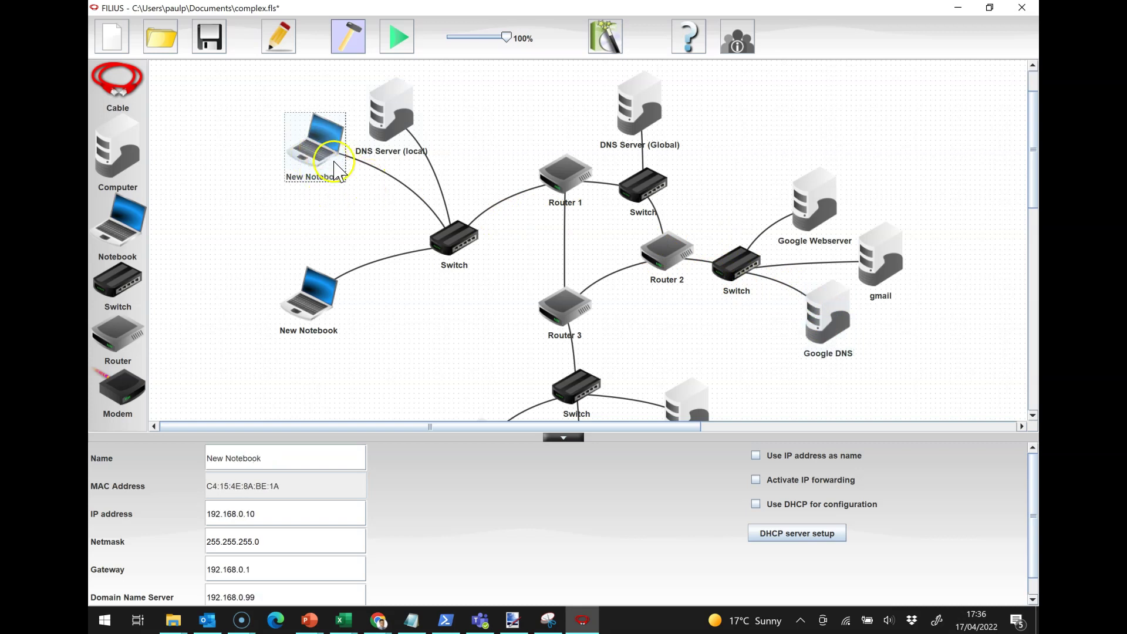
pyautogui.click(397, 36)
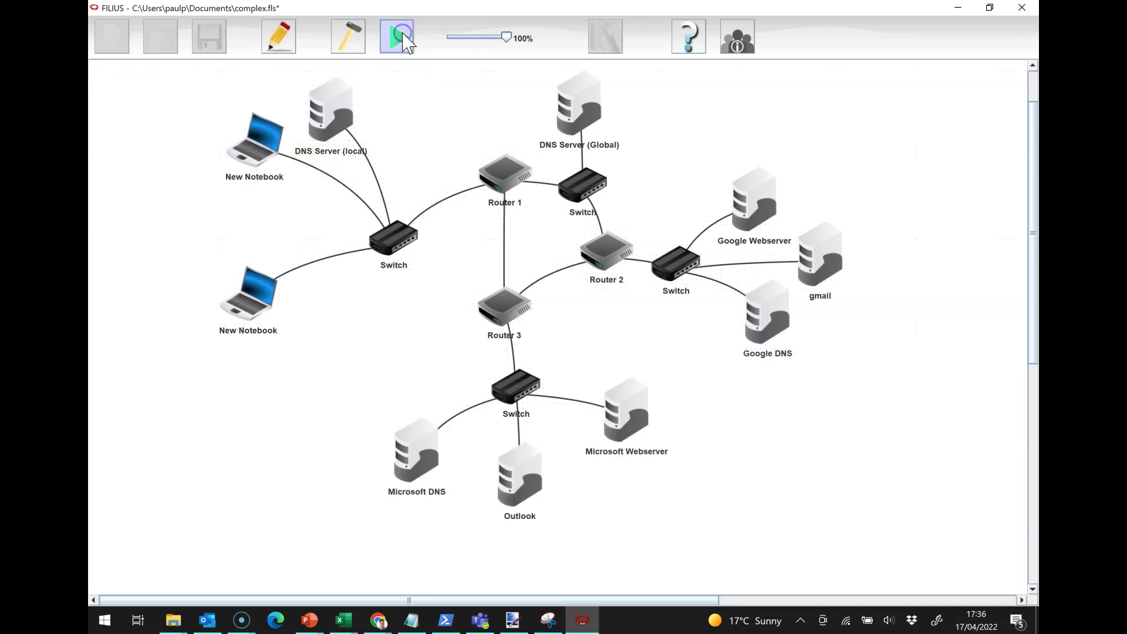
pyautogui.doubleClick(260, 147)
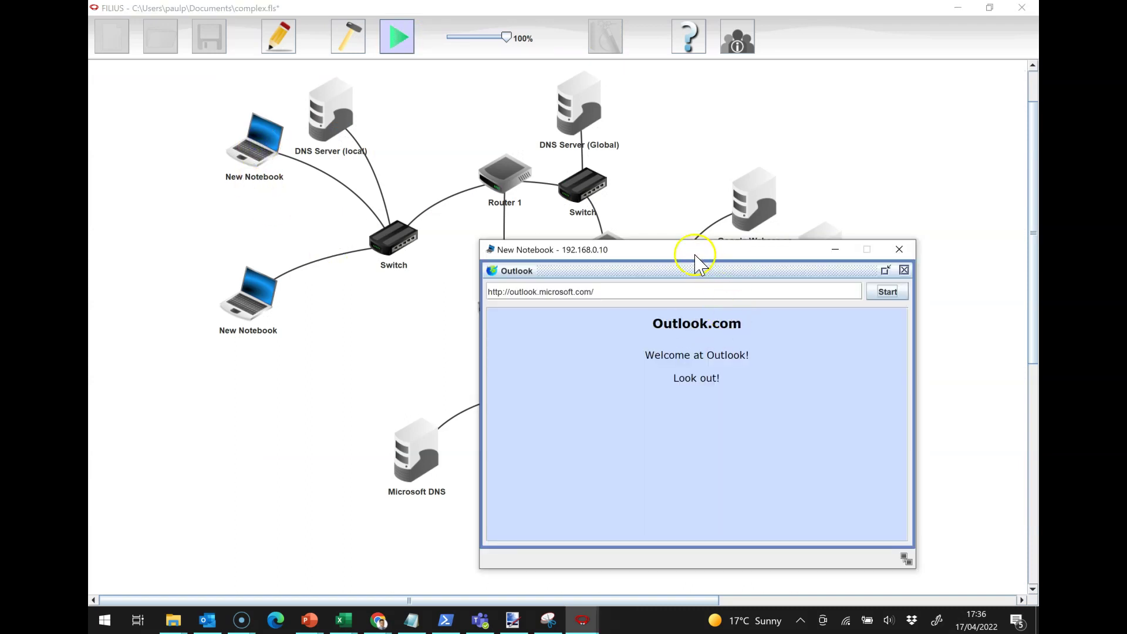
pyautogui.moveTo(703, 253); pyautogui.dragTo(336, 338)
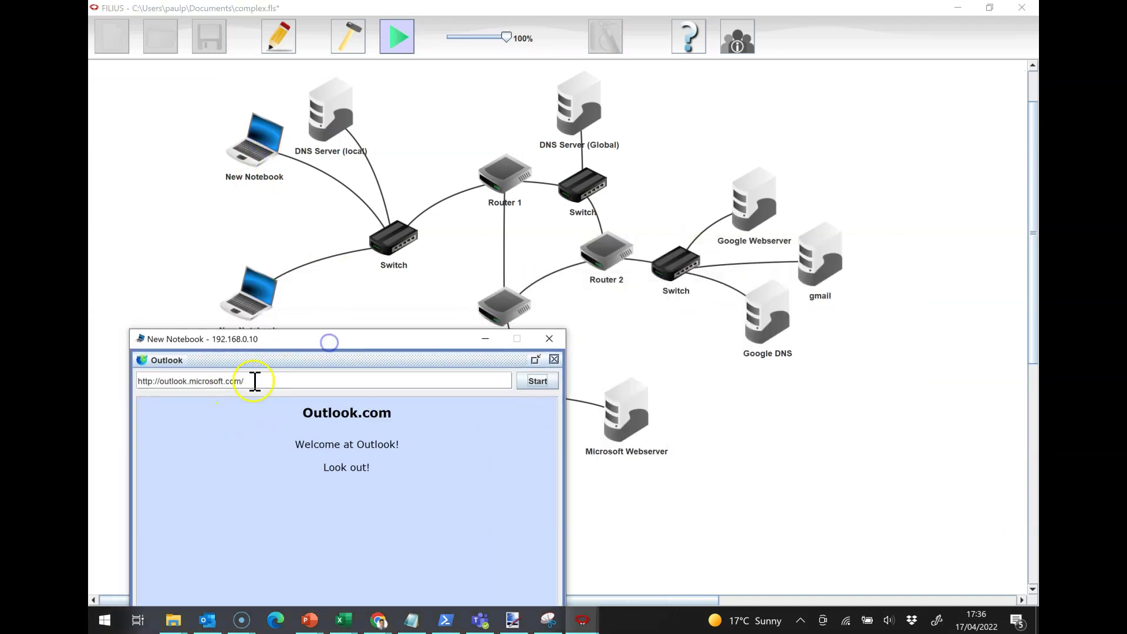
pyautogui.moveTo(272, 382); pyautogui.dragTo(163, 383)
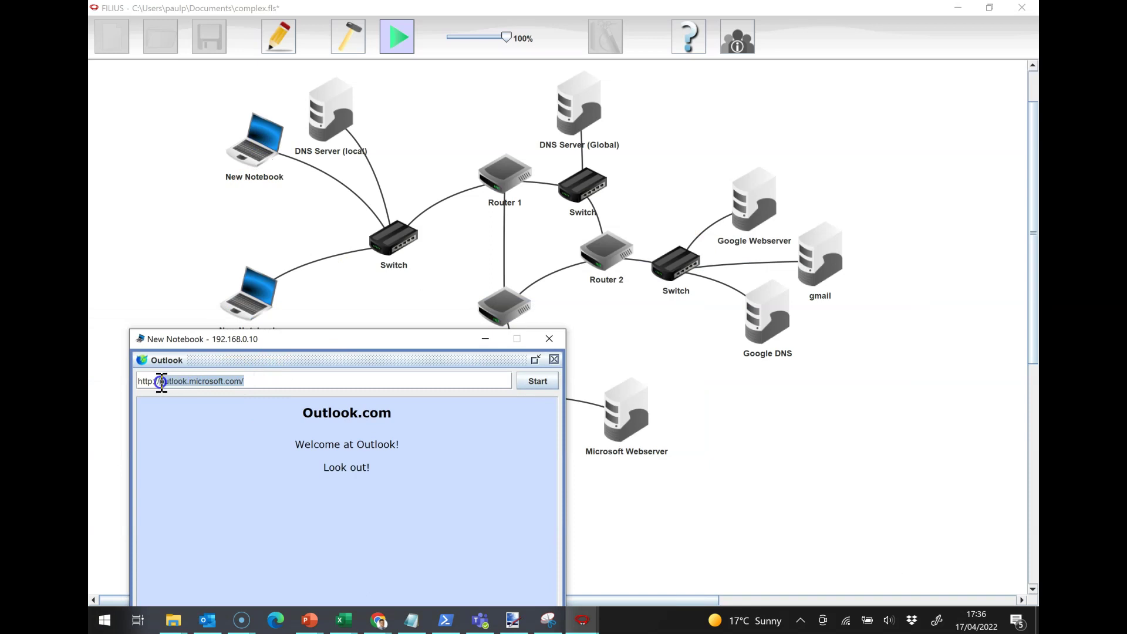
pyautogui.click(474, 36)
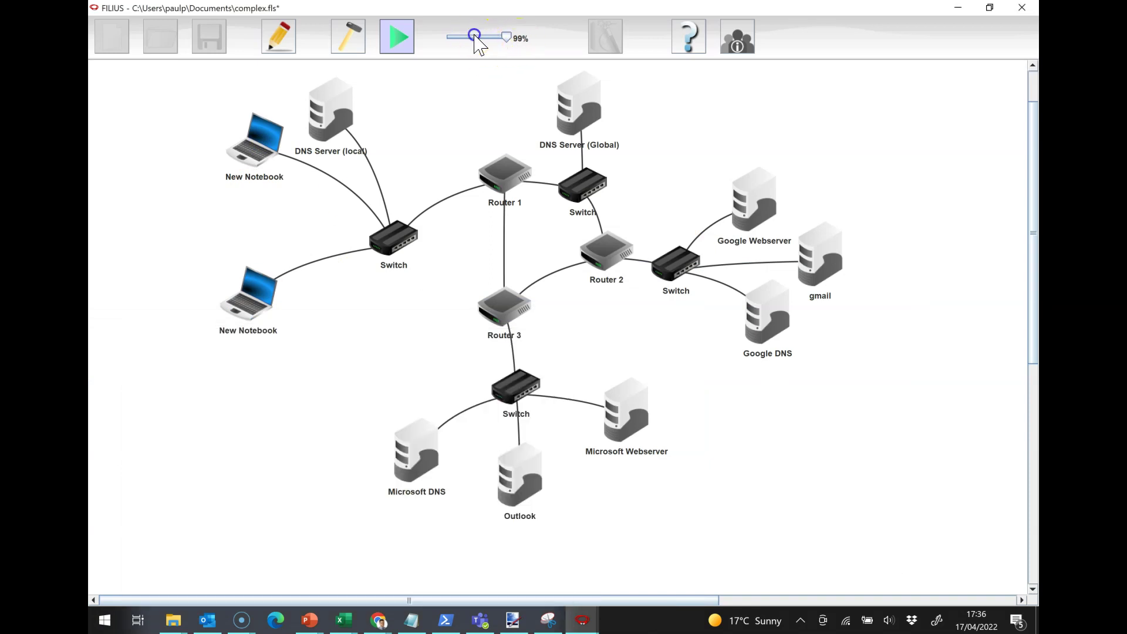
pyautogui.moveTo(477, 42)
pyautogui.mouseDown()
pyautogui.moveTo(502, 42)
pyautogui.moveTo(482, 44)
pyautogui.mouseUp()
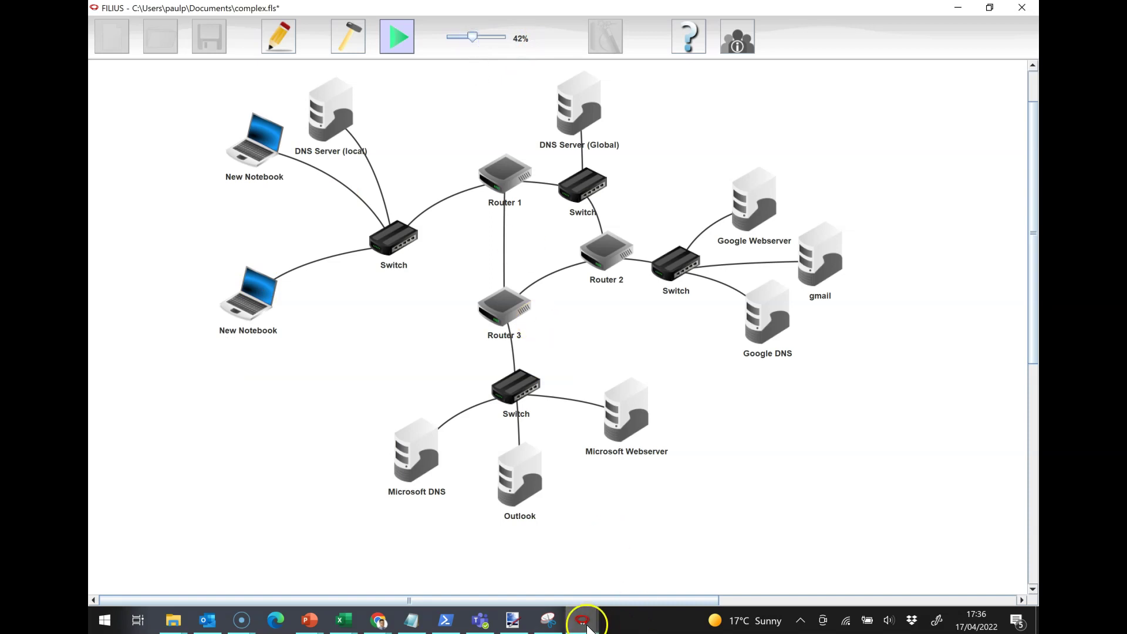
pyautogui.moveTo(584, 617)
pyautogui.click(667, 570)
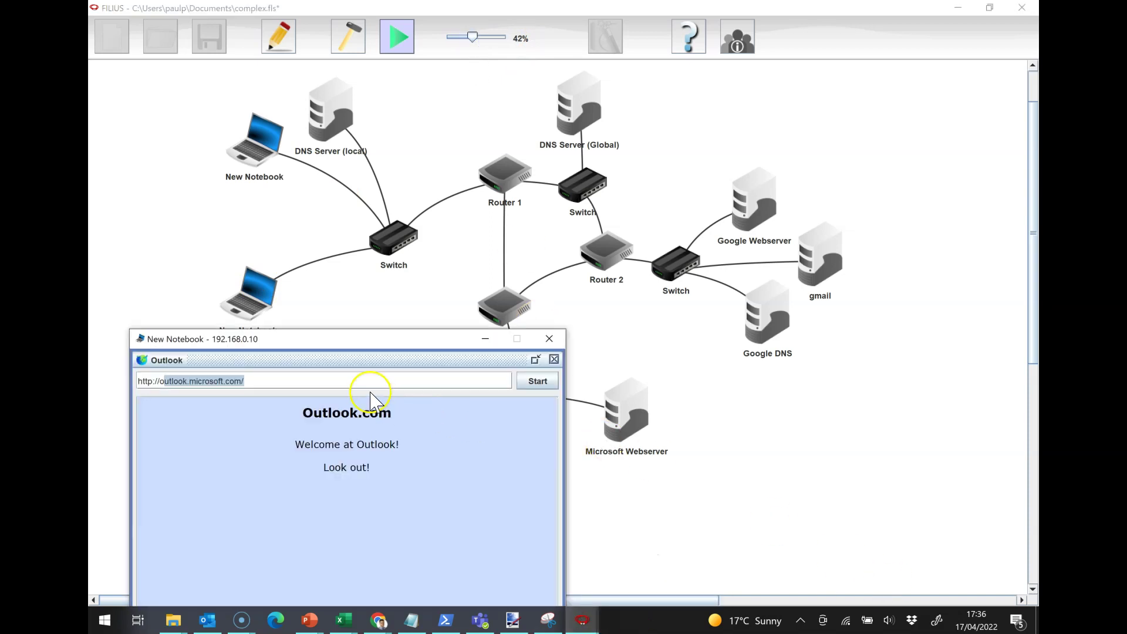
pyautogui.press('BackSpace')
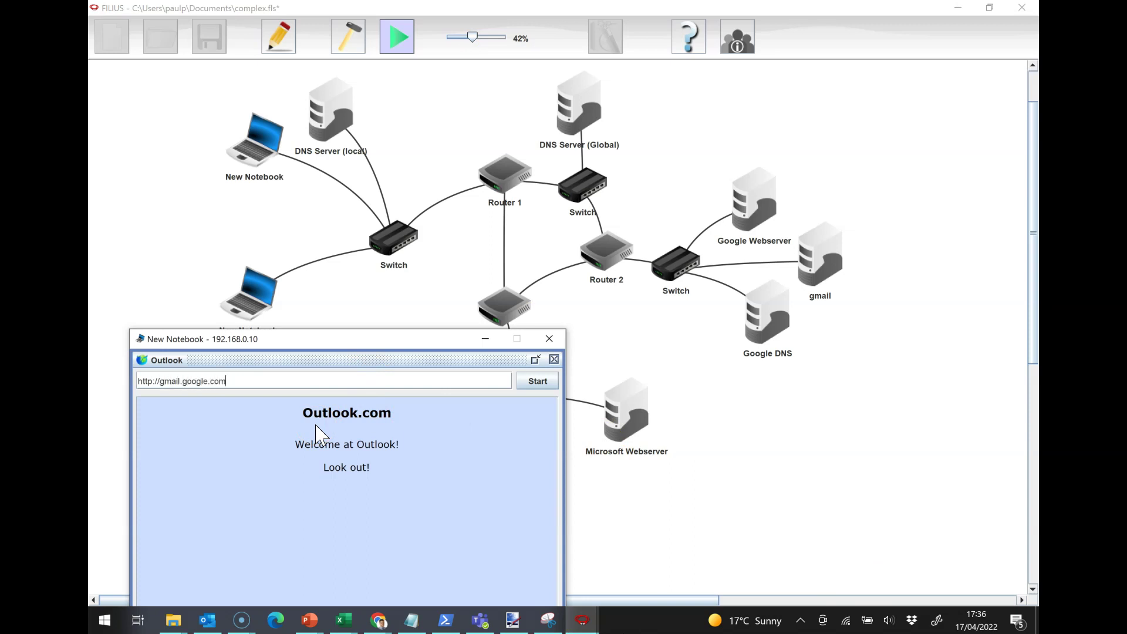
pyautogui.click(538, 381)
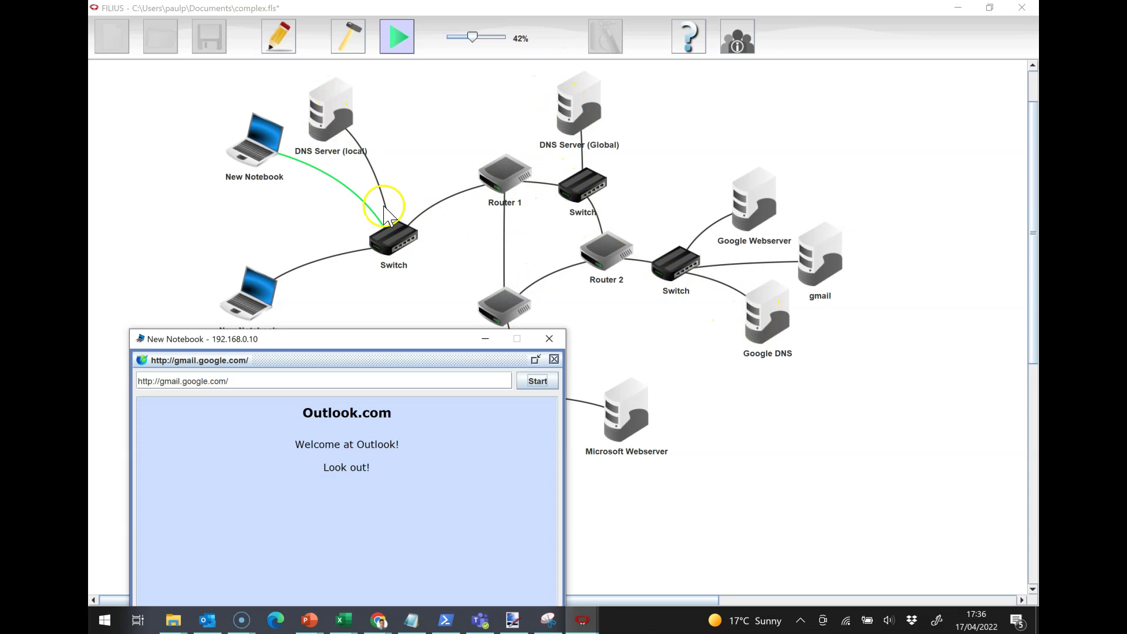
pyautogui.click(231, 165)
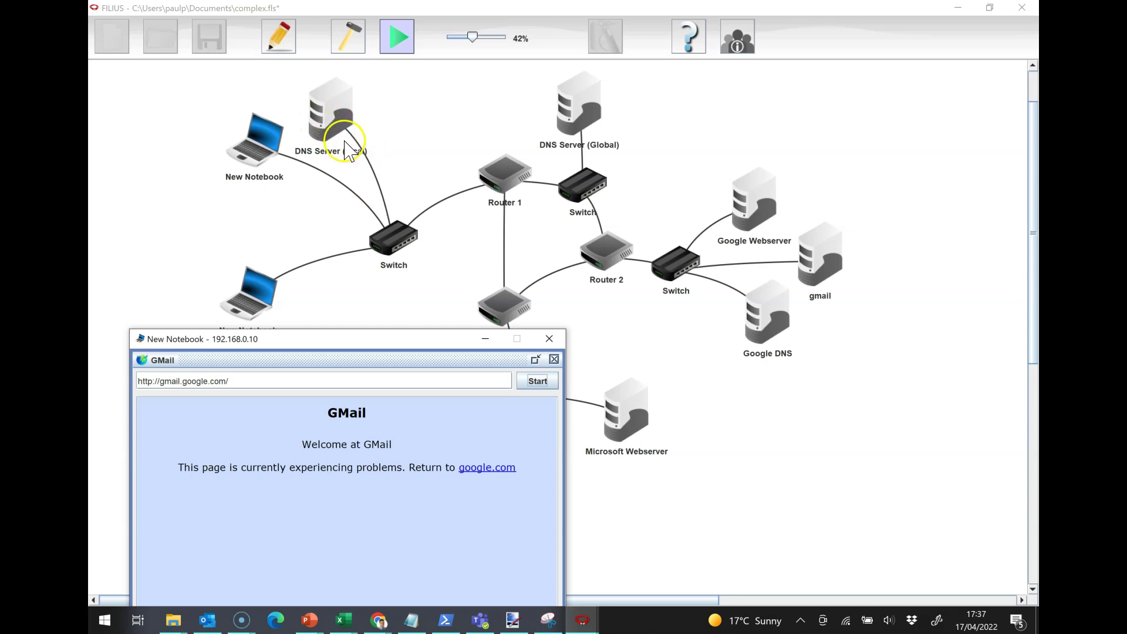
# Restart the simulation and open the DNS server application on DNS Server (local)
pyautogui.click(350, 37)
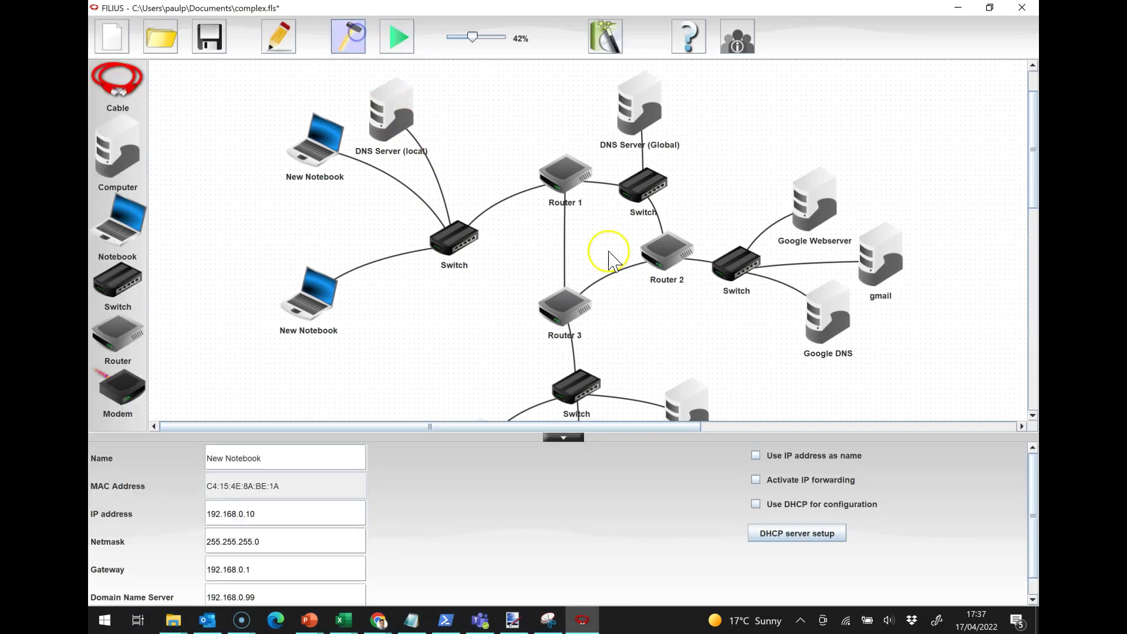
pyautogui.click(402, 120)
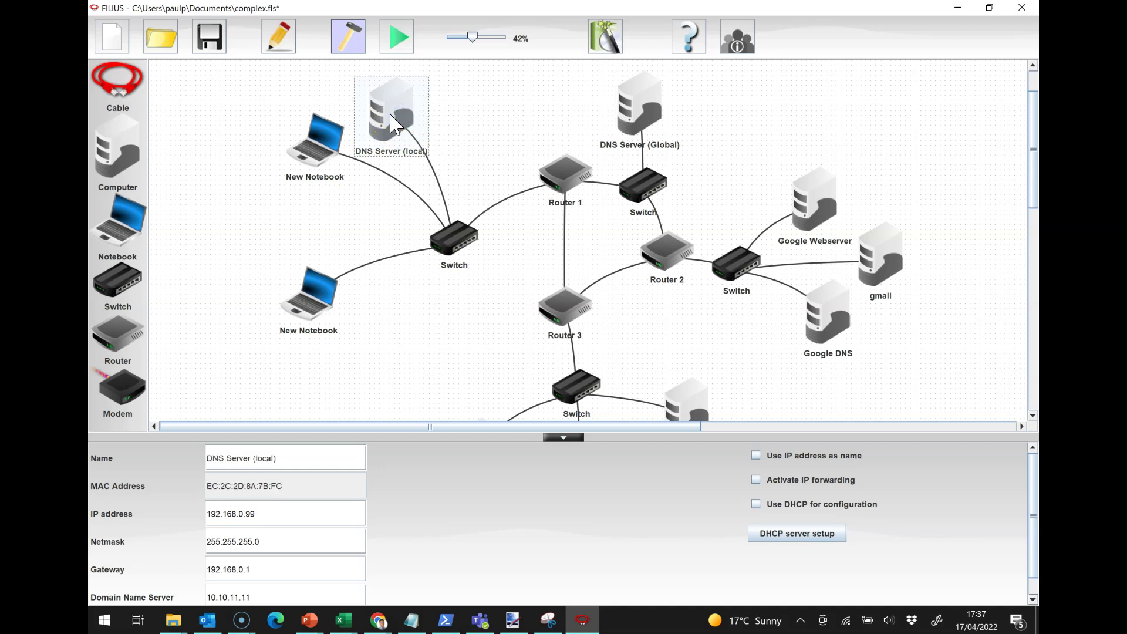
pyautogui.click(397, 37)
pyautogui.click(332, 119)
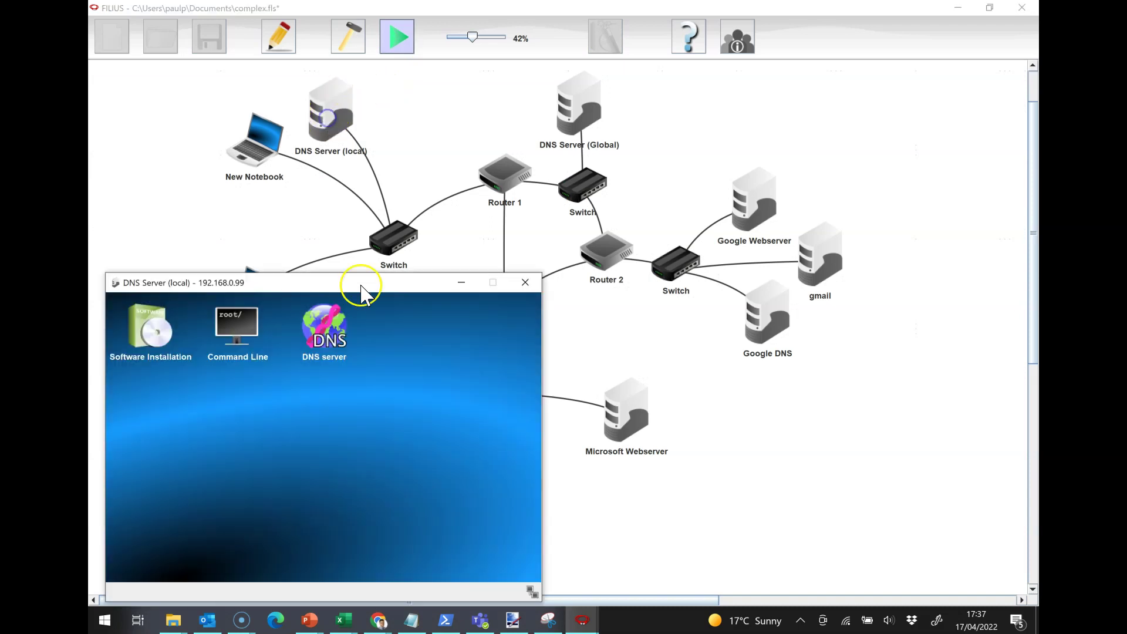
pyautogui.click(324, 329)
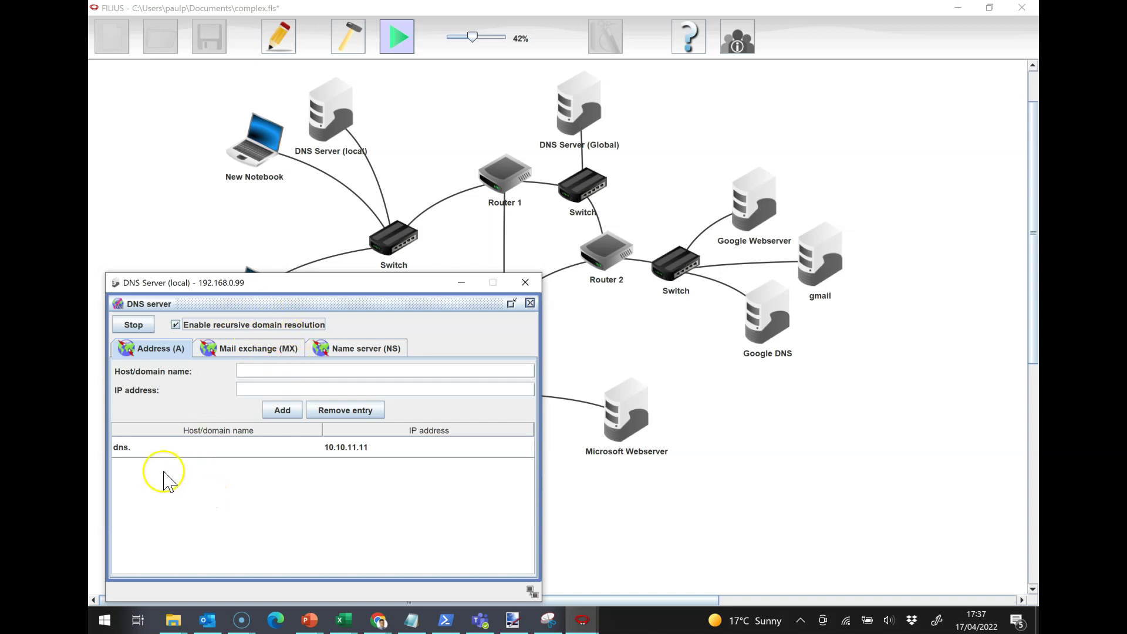
# Inspect the A record dns. → 10.10.11.11 and the NS record . → dns
pyautogui.click(125, 449)
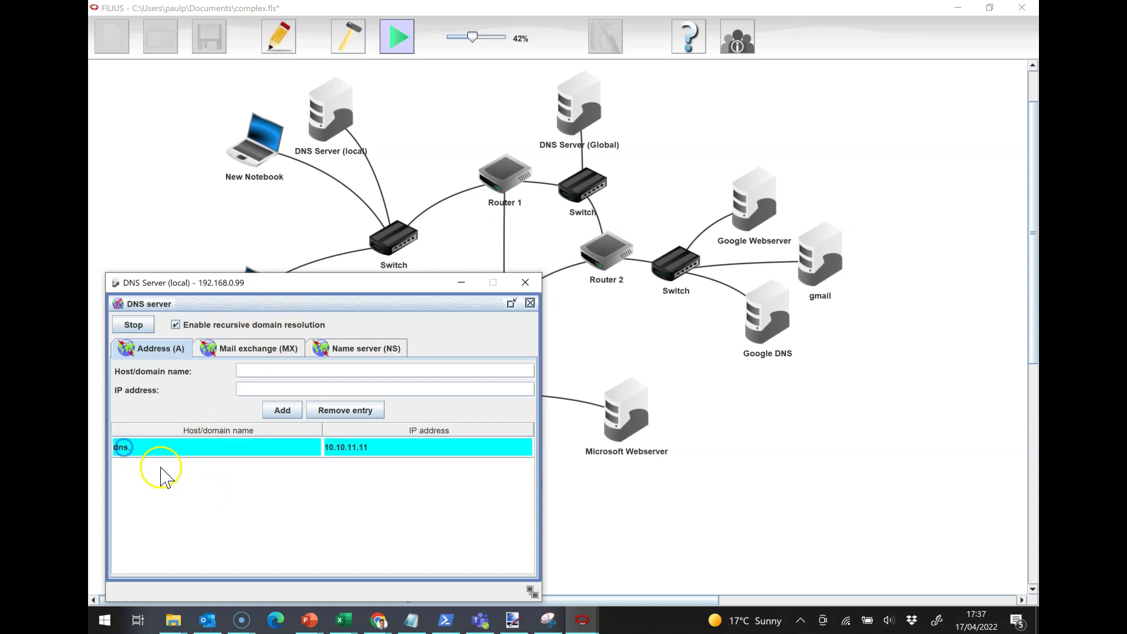
pyautogui.click(370, 351)
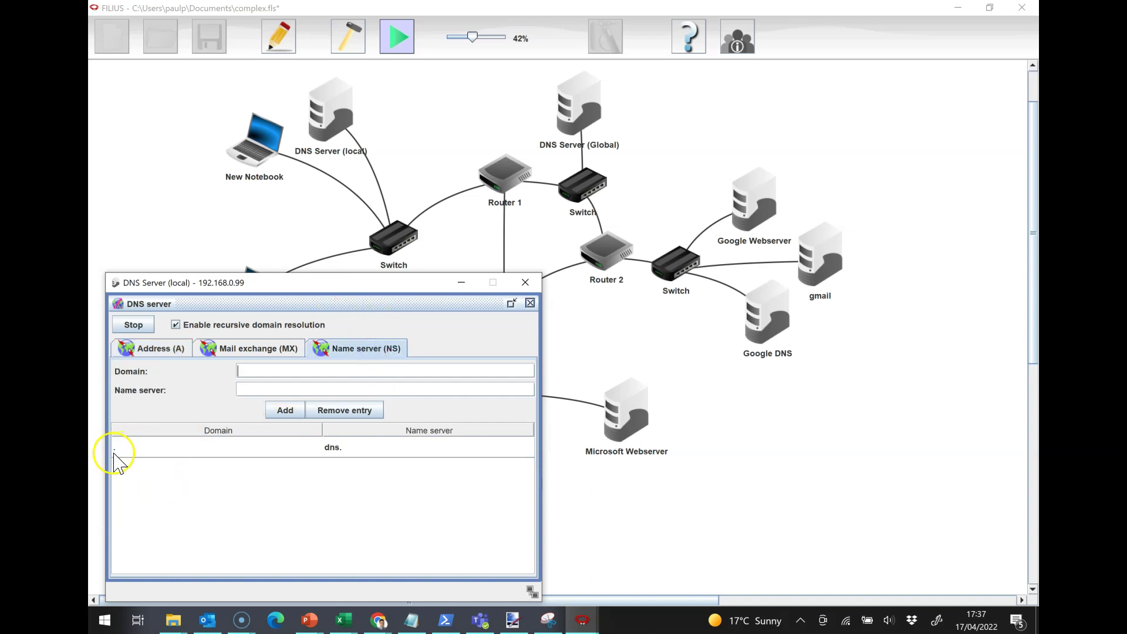
pyautogui.click(333, 449)
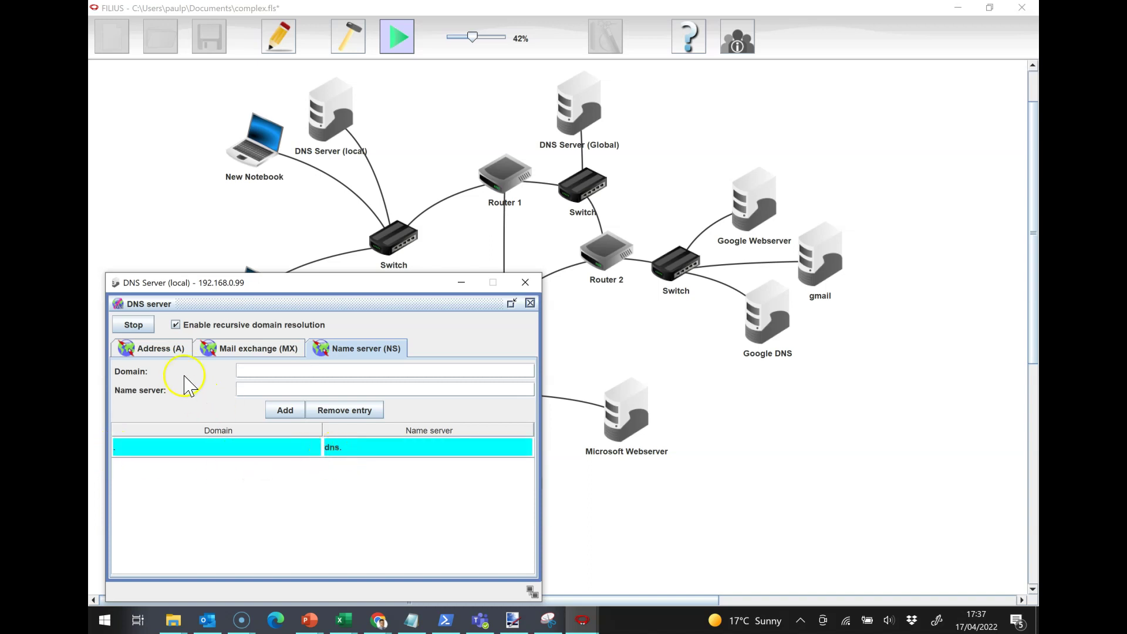
pyautogui.click(158, 350)
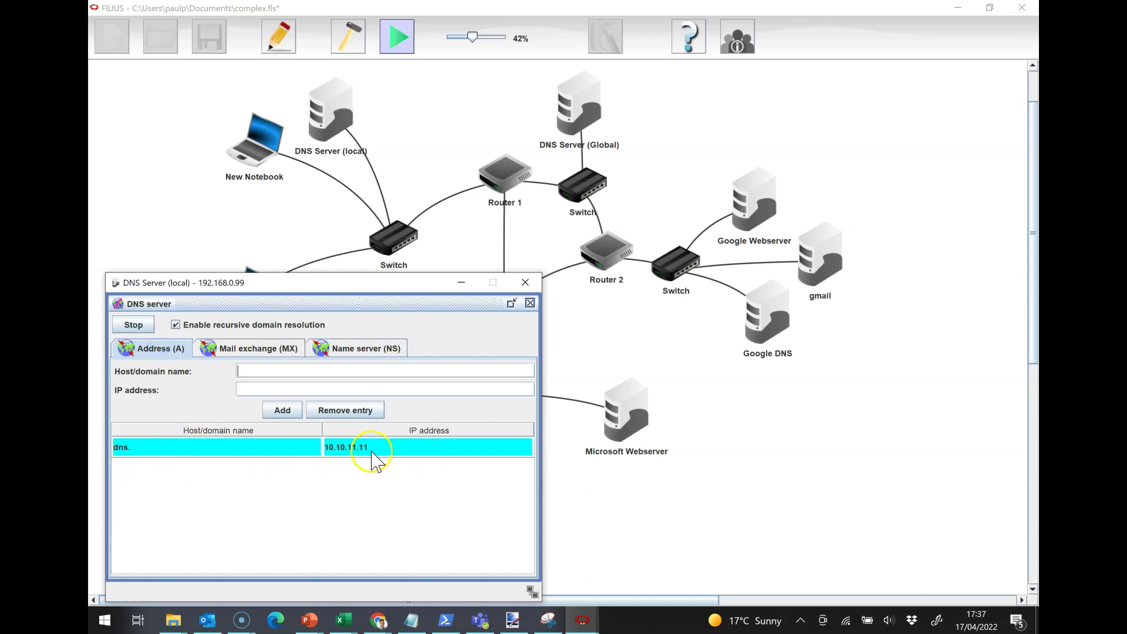
# Open the Global DNS app and check NS delegations plus A records 8.8.8.4 and 6.6.6.4
pyautogui.click(580, 117)
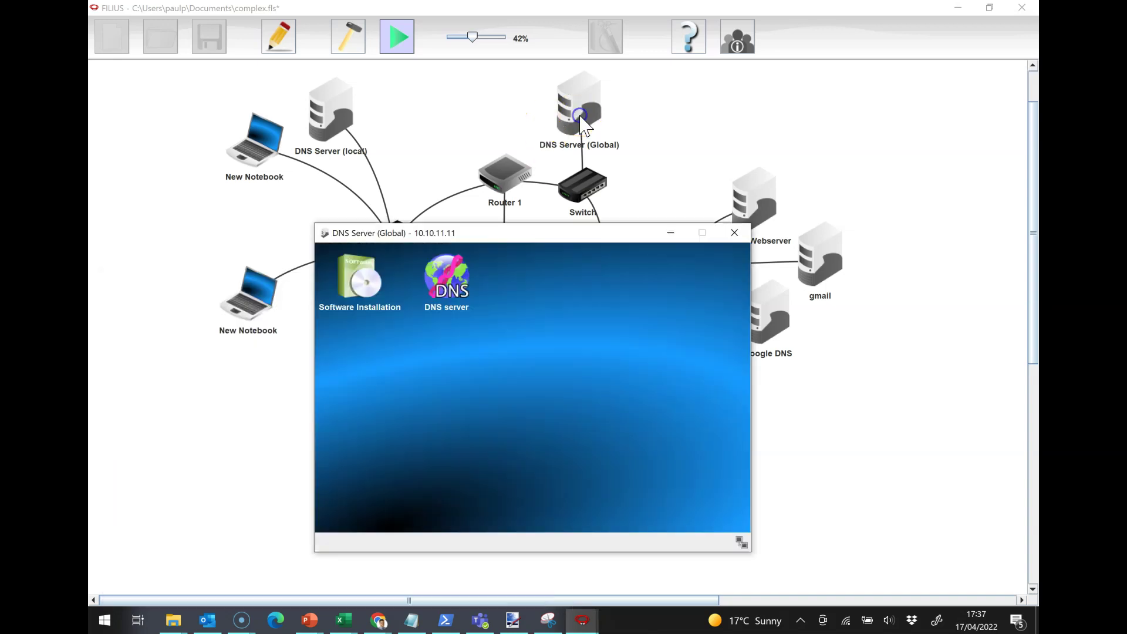
pyautogui.click(454, 286)
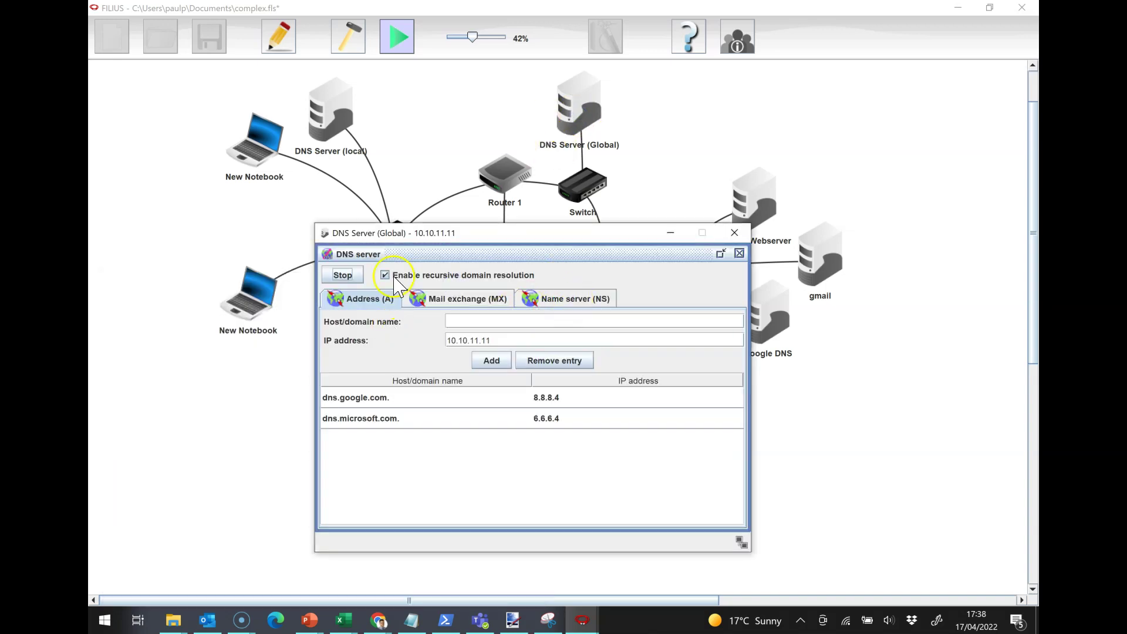
pyautogui.click(573, 294)
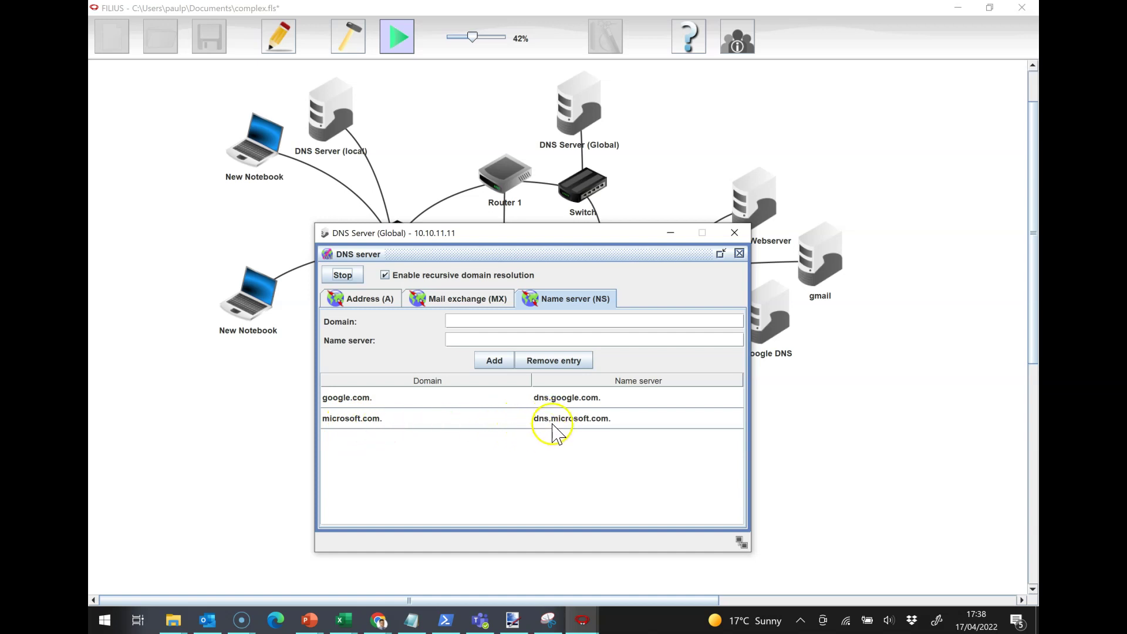
pyautogui.click(354, 298)
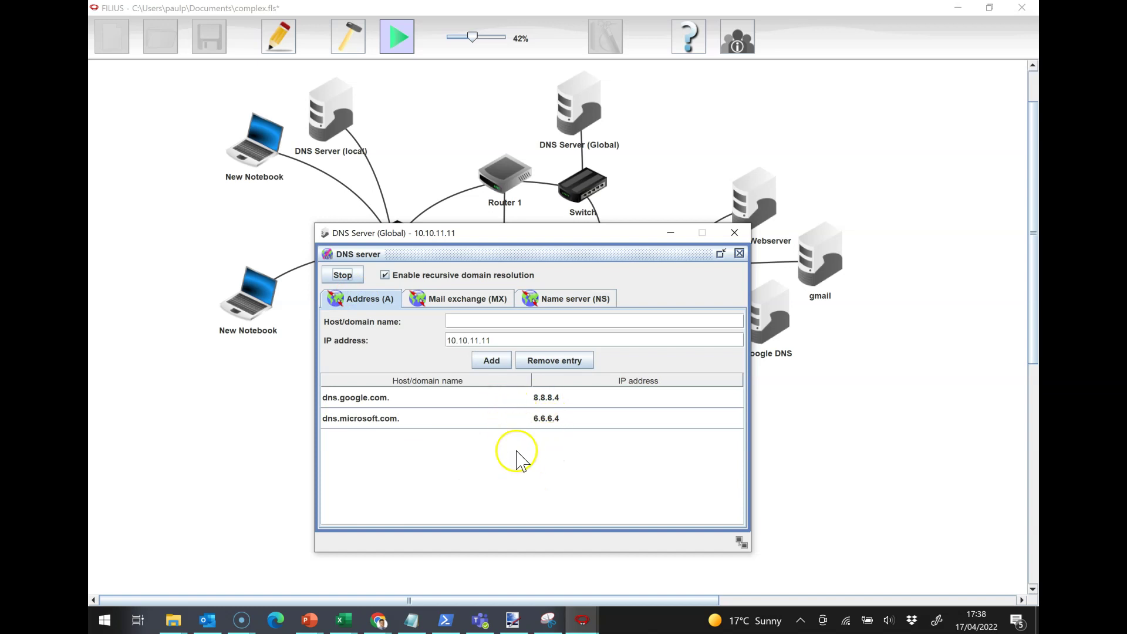
# Switch to Google DNS's app, showing google.com. at 8.8.8.8 and gmail.google.com. at 8.8.8.11
pyautogui.click(734, 233)
pyautogui.click(767, 317)
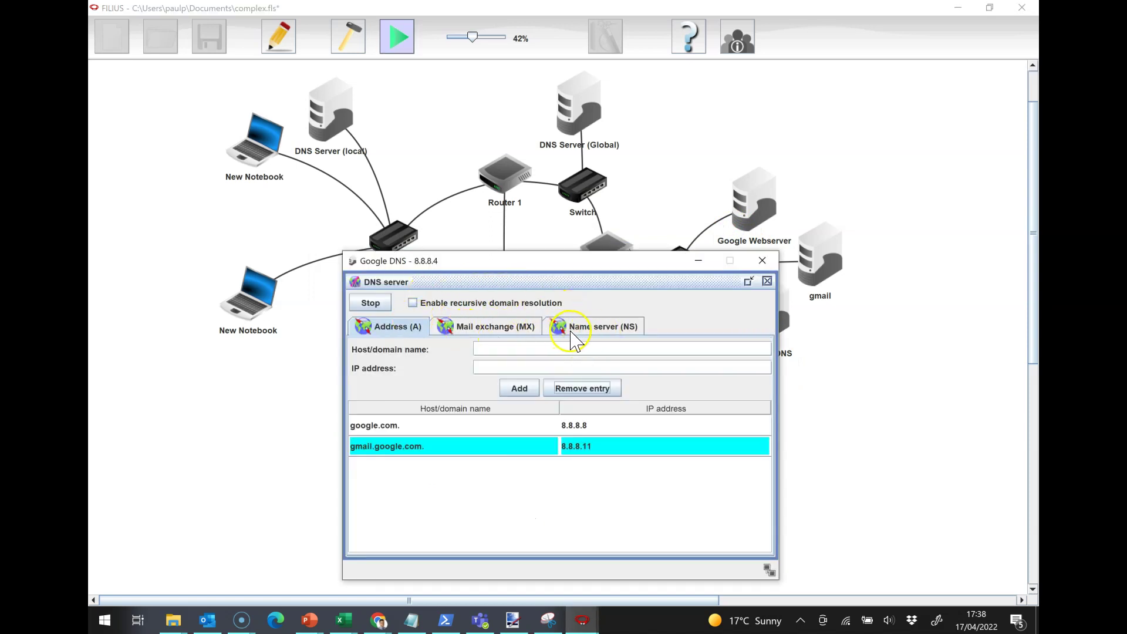
pyautogui.click(599, 331)
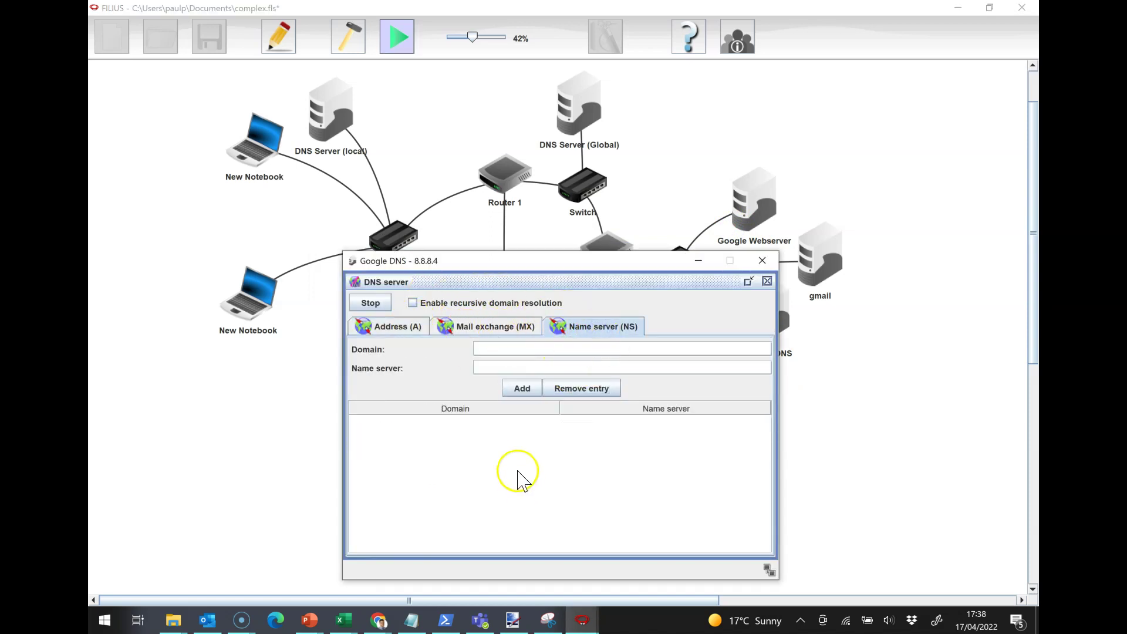
pyautogui.click(392, 334)
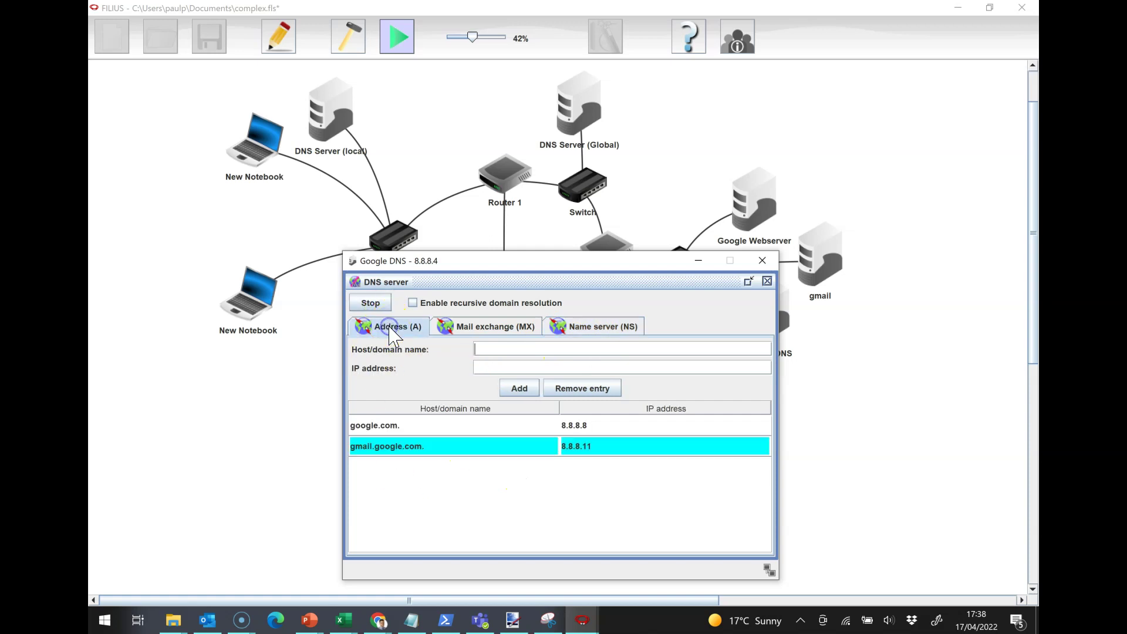
pyautogui.click(379, 429)
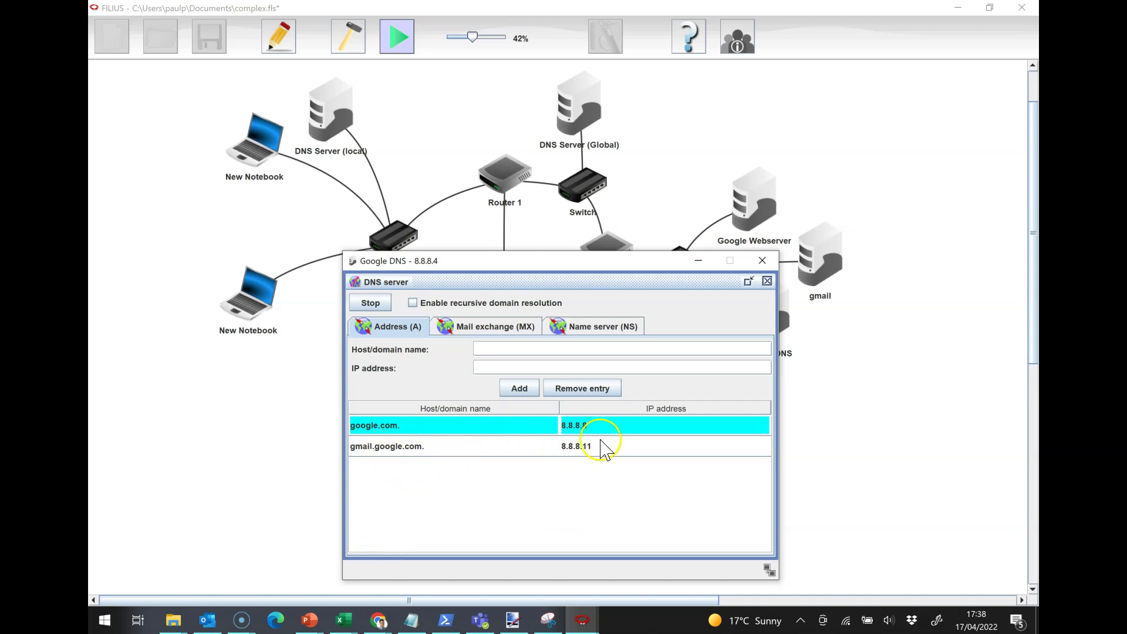
# Disable recursive domain resolution on DNS Server (local), closing the Google, local and Global windows
pyautogui.click(763, 262)
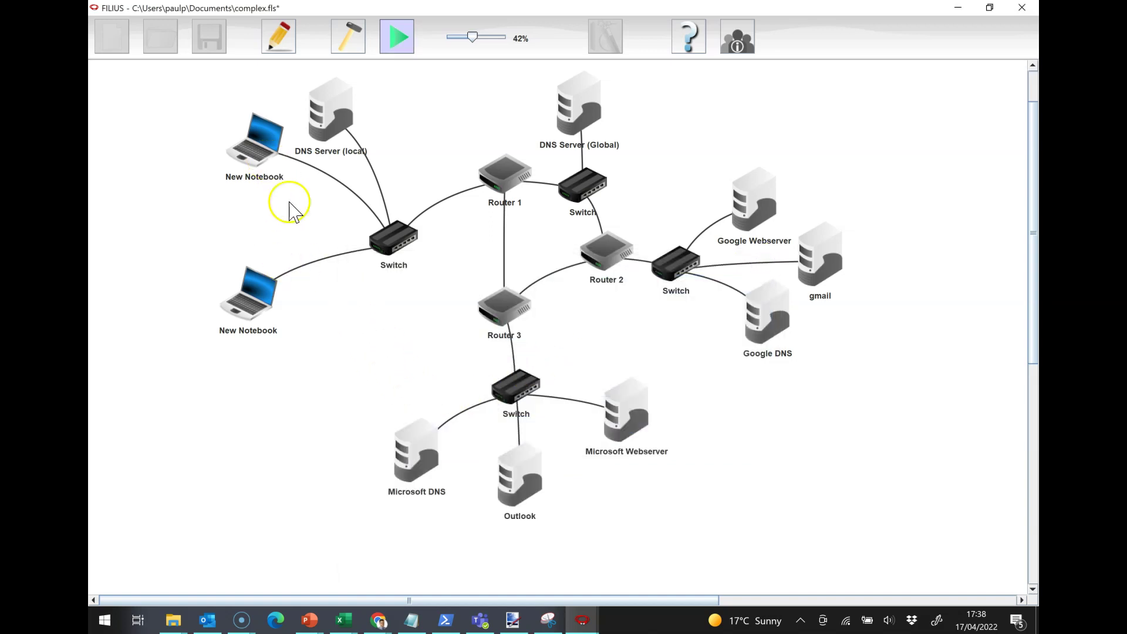
pyautogui.click(342, 115)
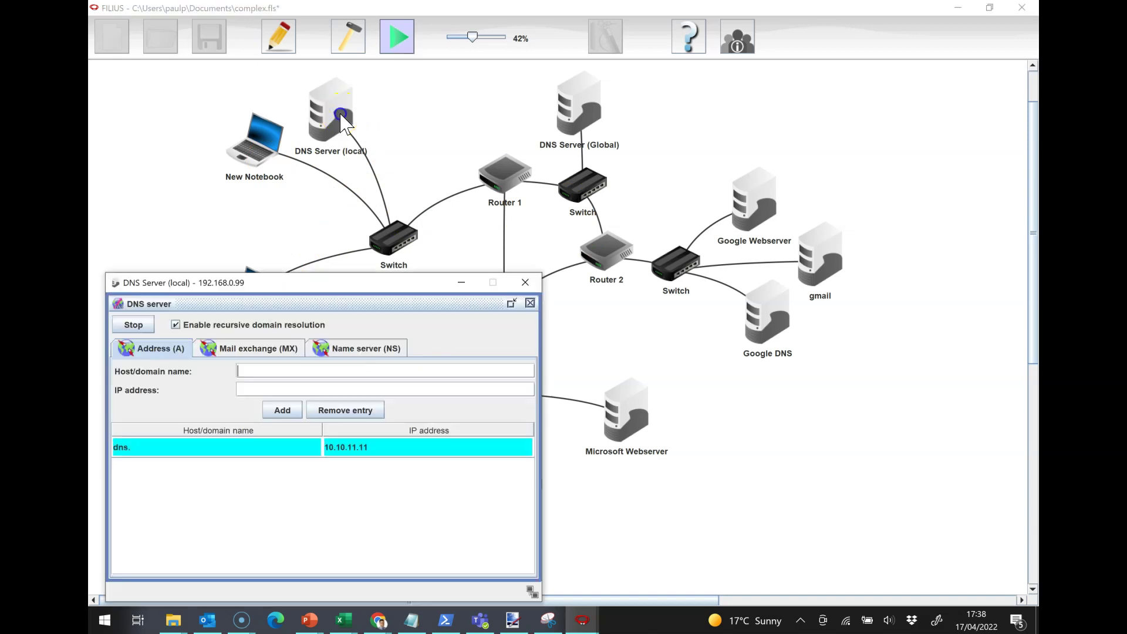
pyautogui.click(230, 369)
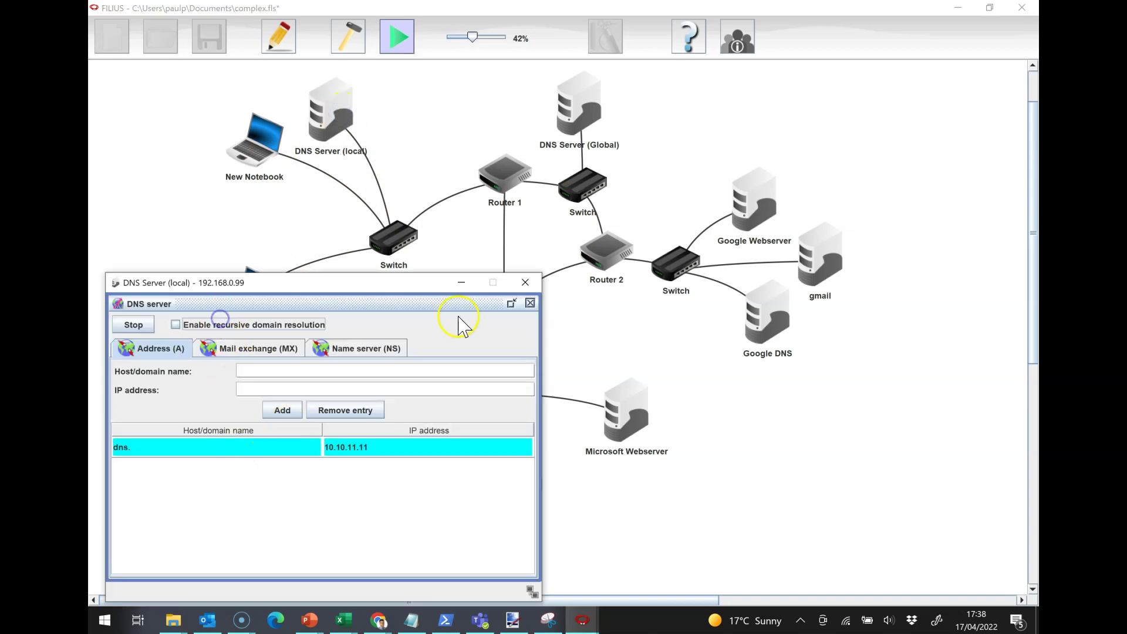
pyautogui.click(526, 286)
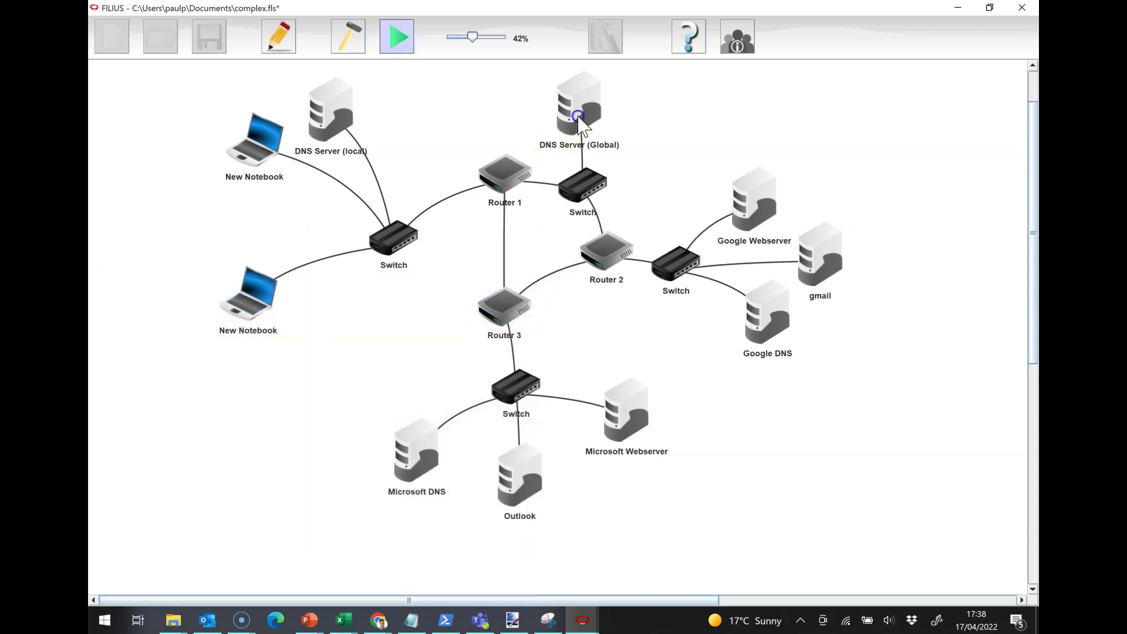
pyautogui.click(579, 118)
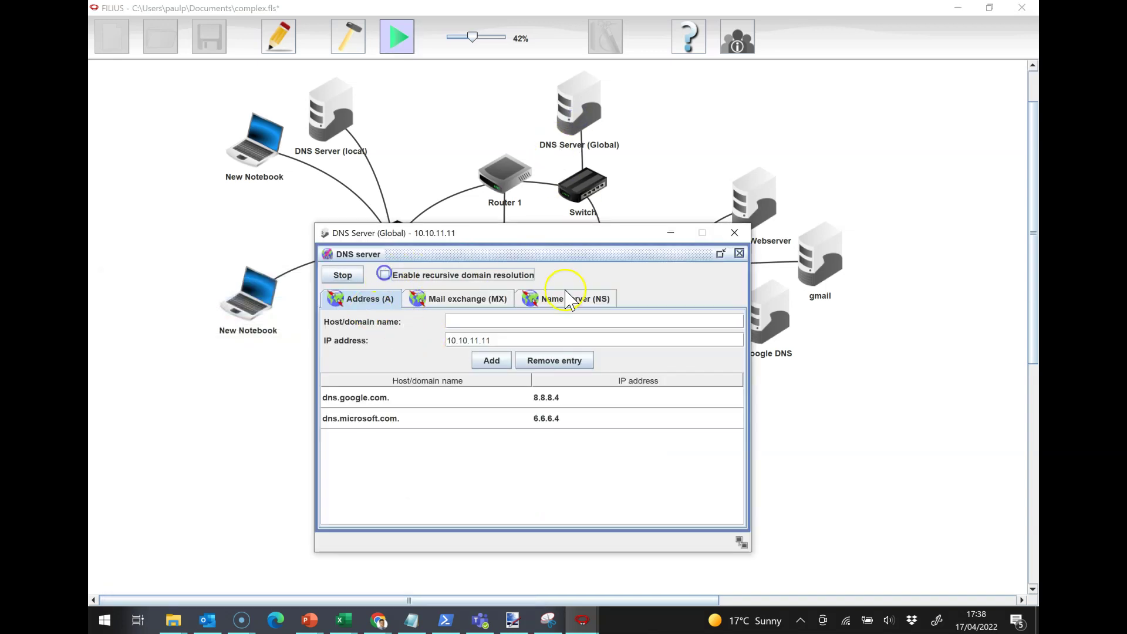
pyautogui.click(735, 233)
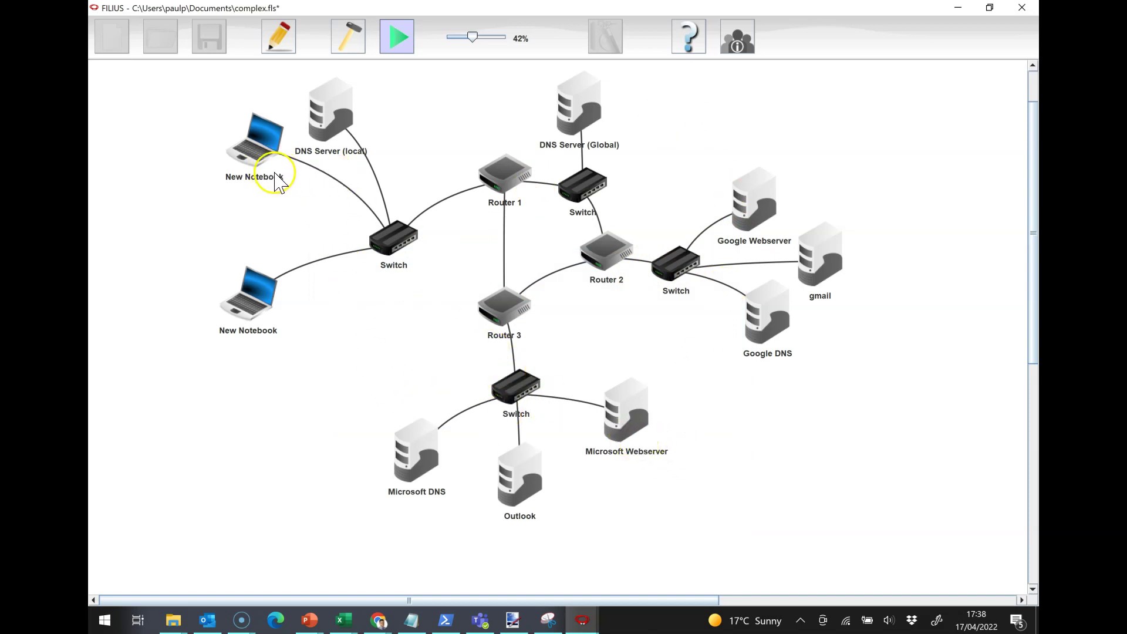
# Enter outlook.microsoft.com in the New Notebook's browser and load it, watching the network traffic
pyautogui.click(258, 159)
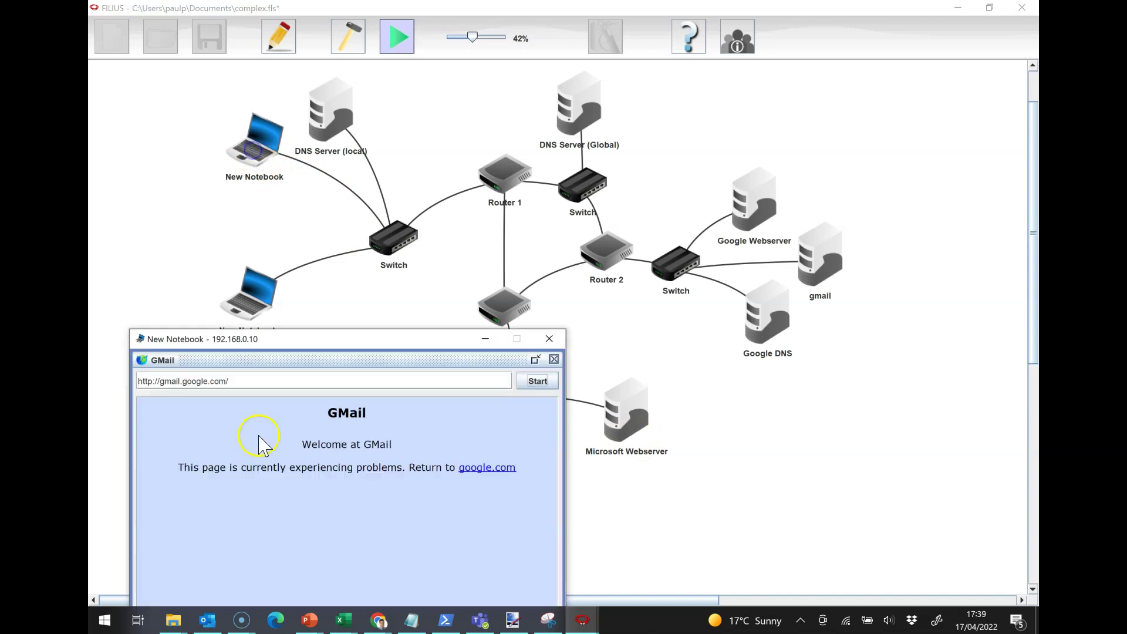
pyautogui.moveTo(263, 381); pyautogui.dragTo(125, 381)
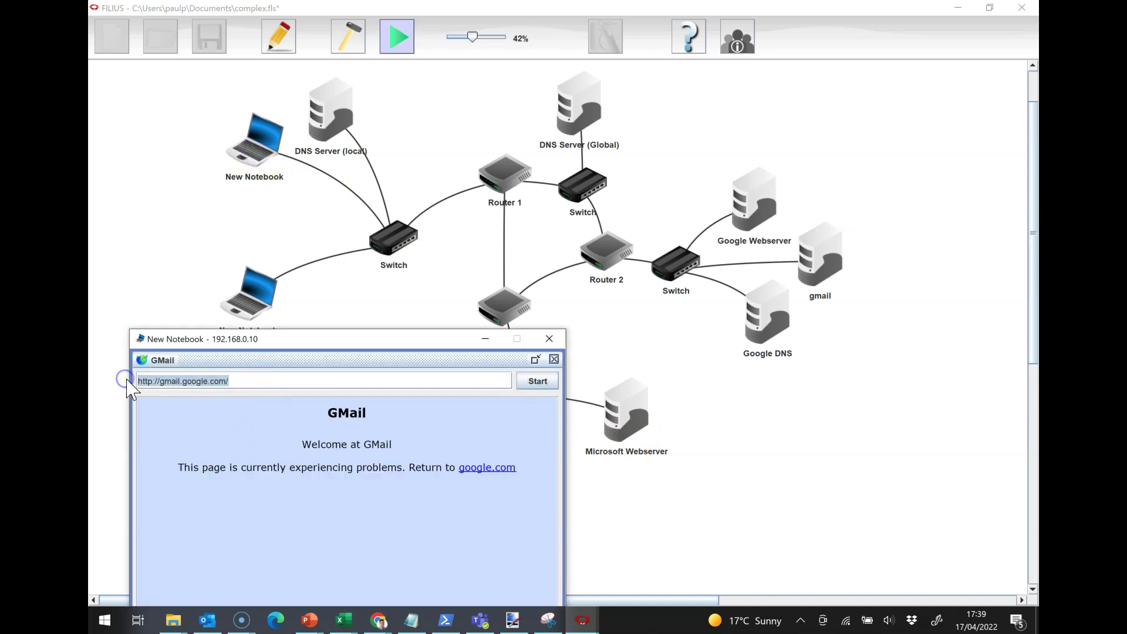
pyautogui.write('outlook.microsoft.com')
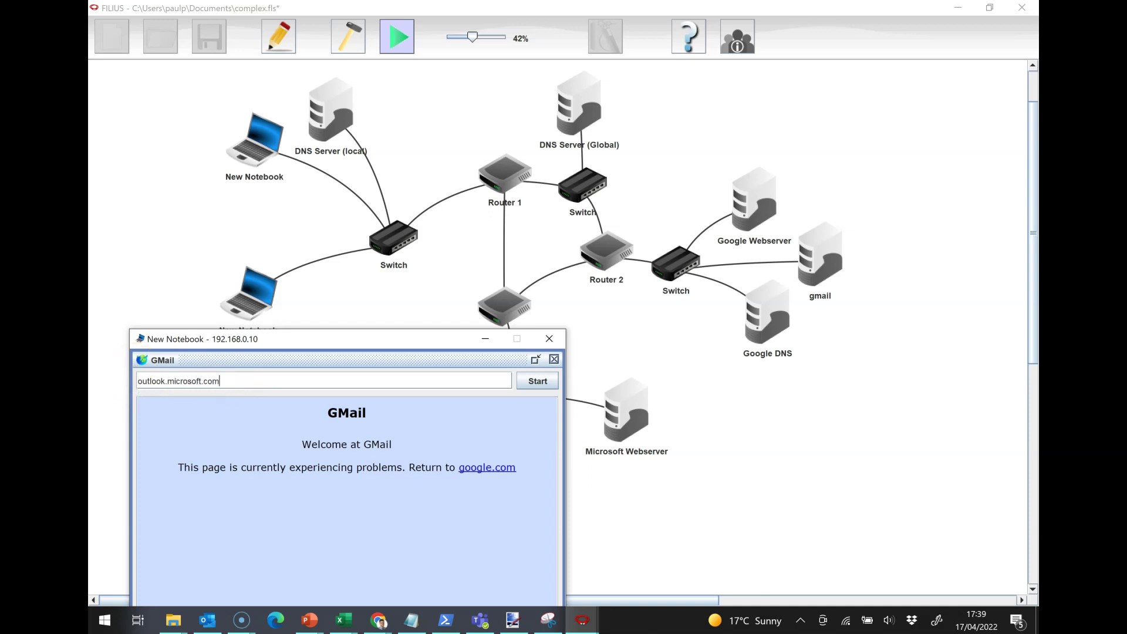
pyautogui.moveTo(264, 346); pyautogui.dragTo(838, 340)
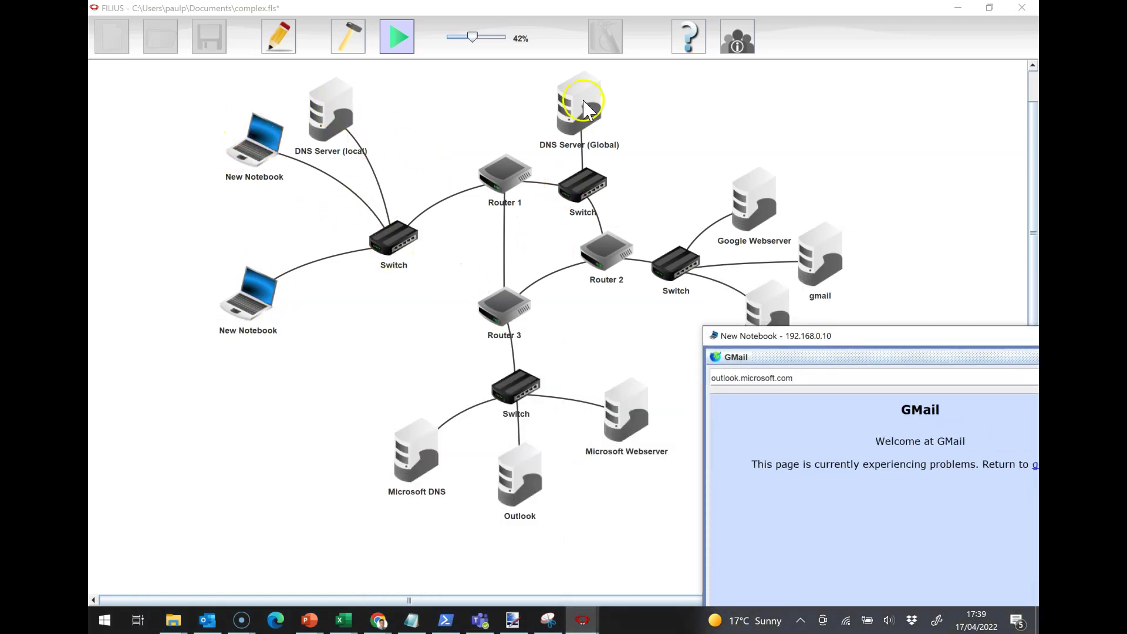
pyautogui.moveTo(785, 338); pyautogui.dragTo(655, 206)
pyautogui.click(978, 244)
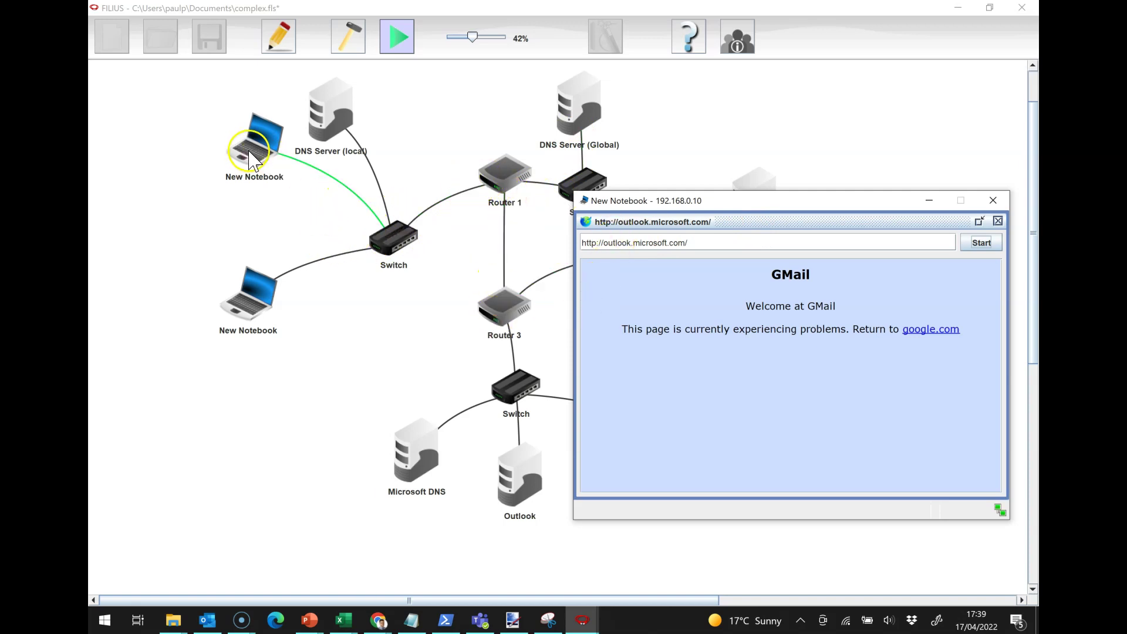
pyautogui.moveTo(673, 201); pyautogui.dragTo(868, 209)
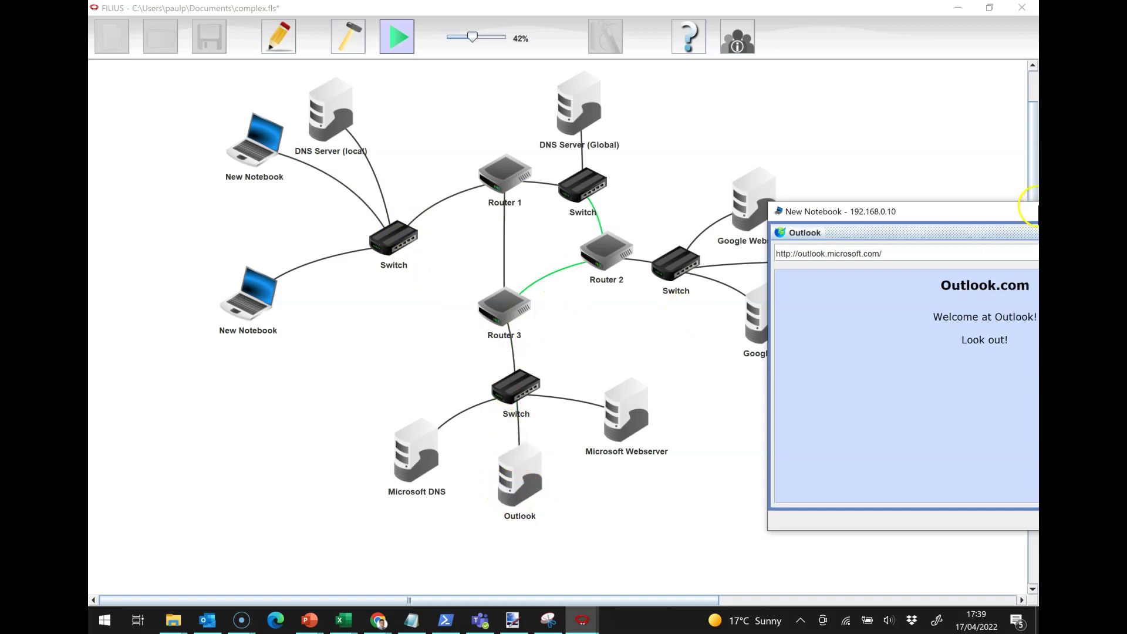
pyautogui.moveTo(987, 212); pyautogui.dragTo(616, 159)
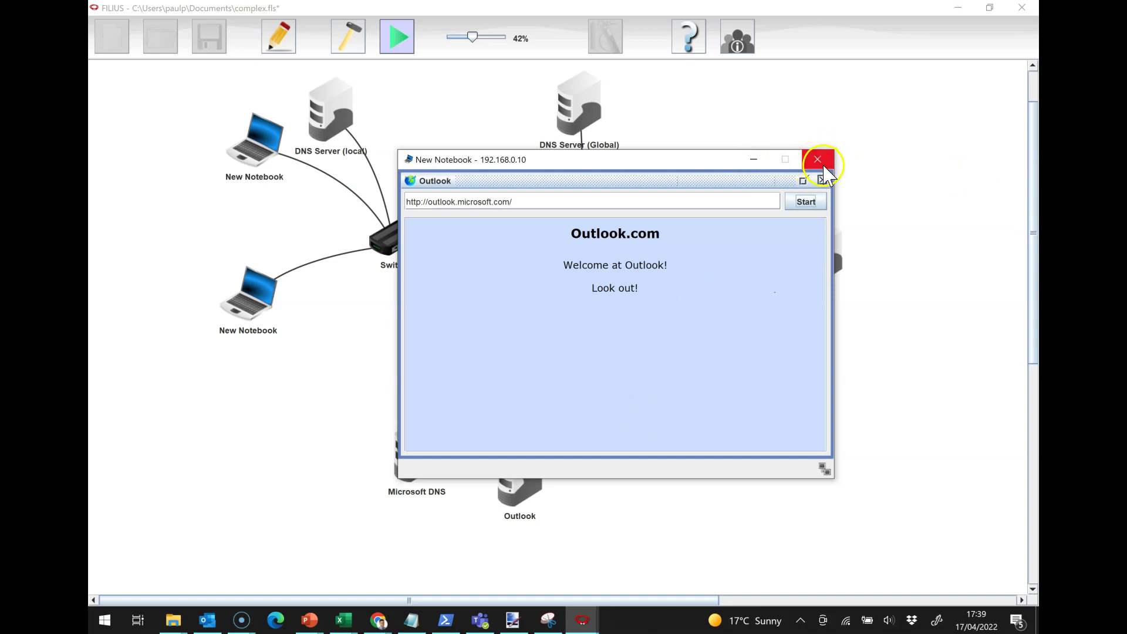
# Close the notebook windows, then review DNS Server (local)'s NS and A records and close it
pyautogui.click(824, 179)
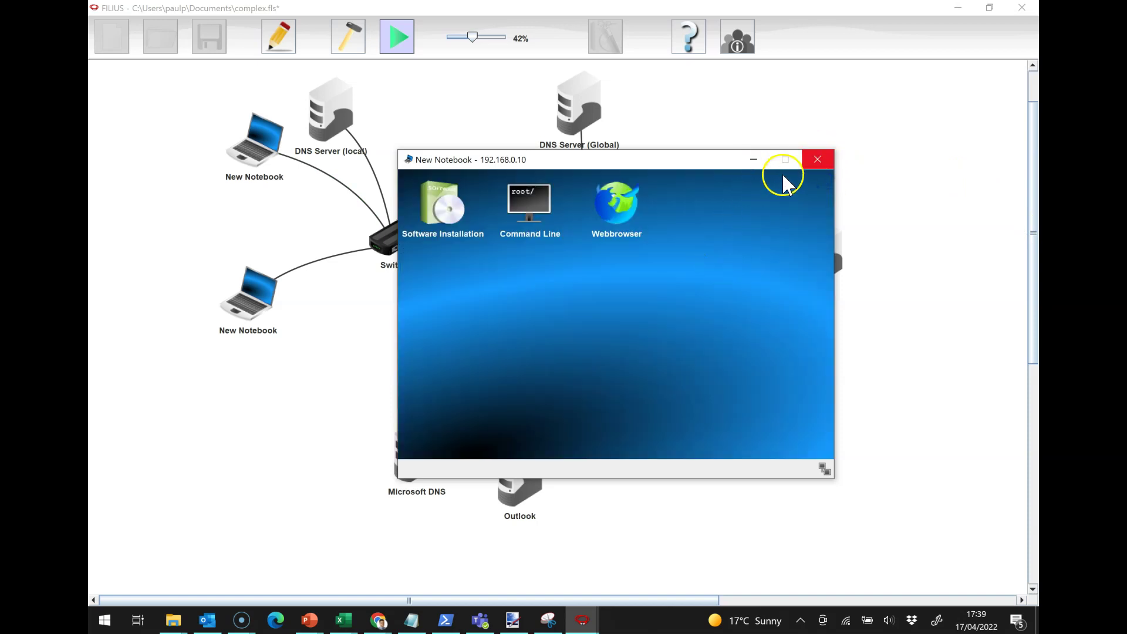
pyautogui.click(820, 165)
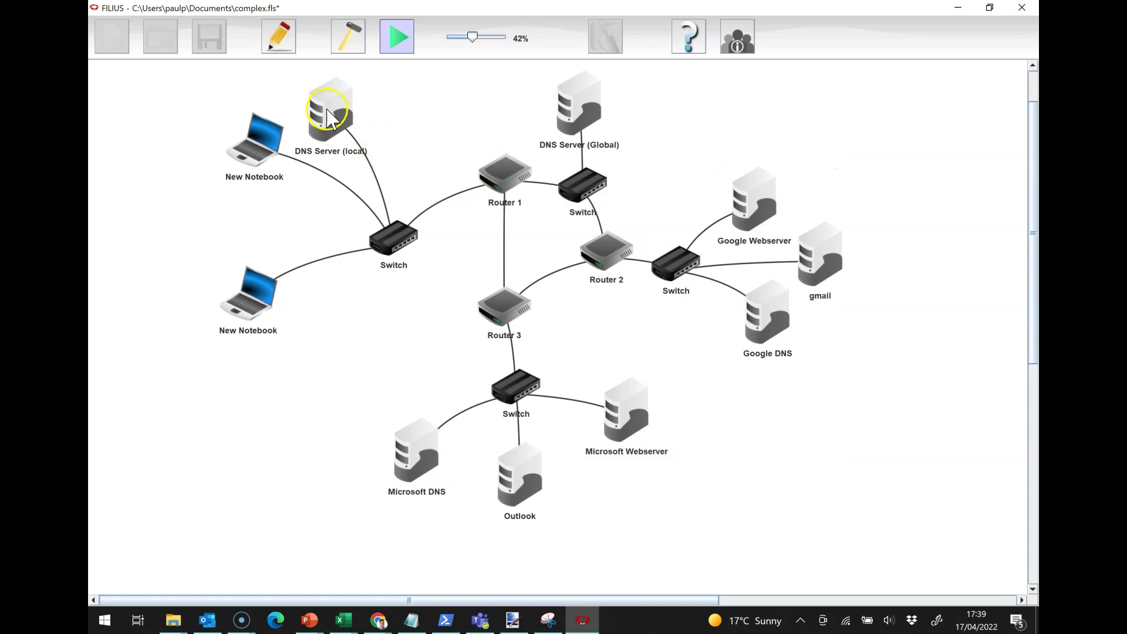
pyautogui.click(336, 117)
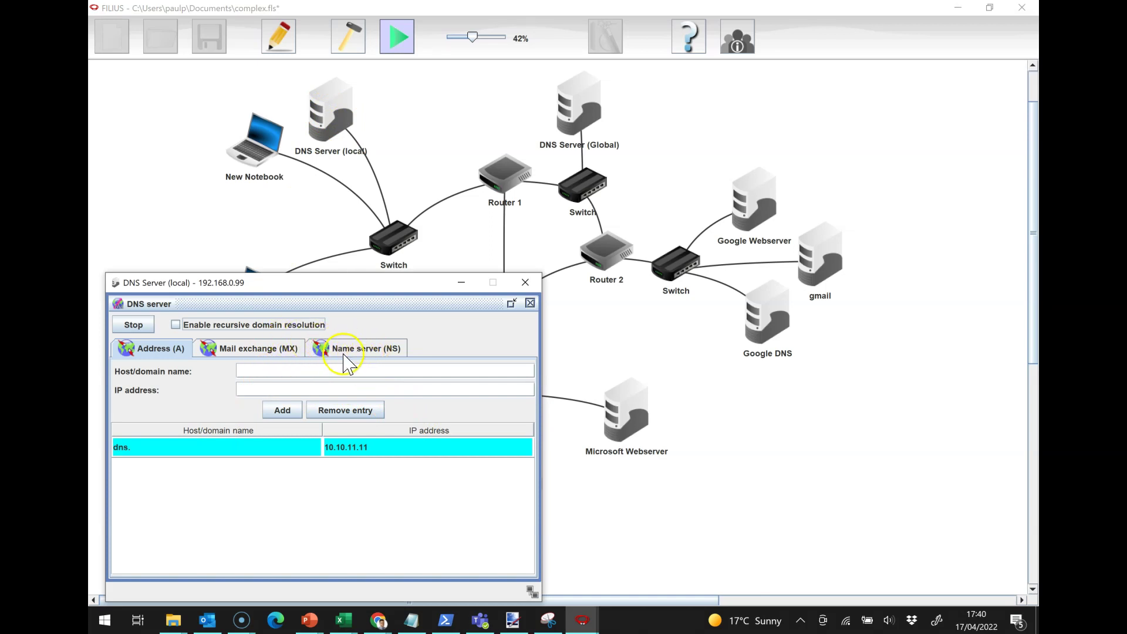
pyautogui.click(368, 349)
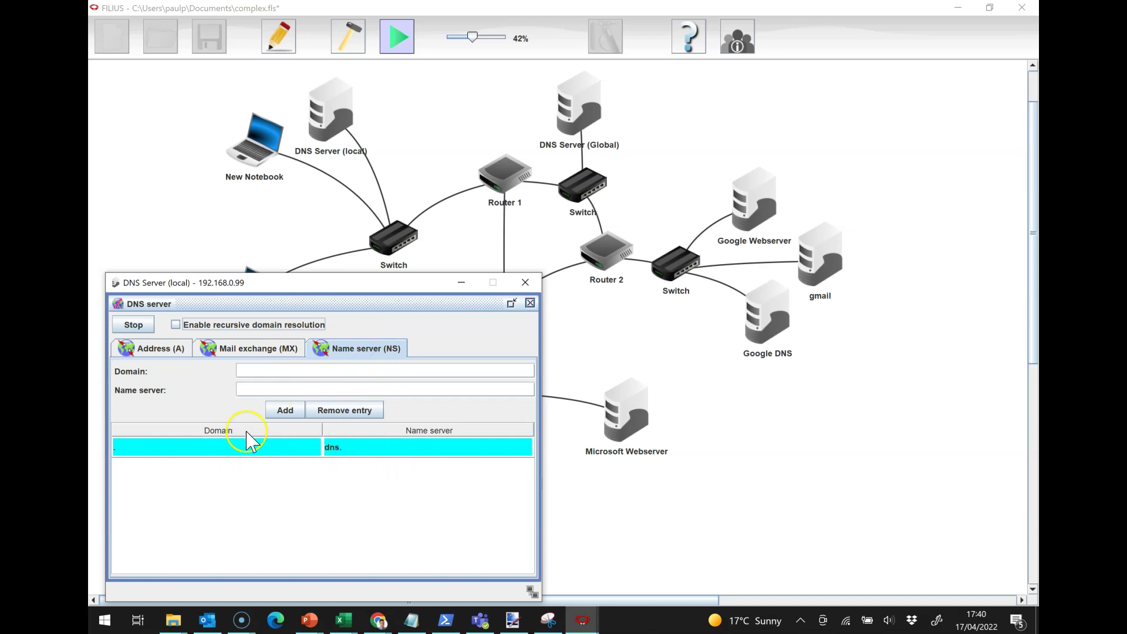
pyautogui.click(158, 347)
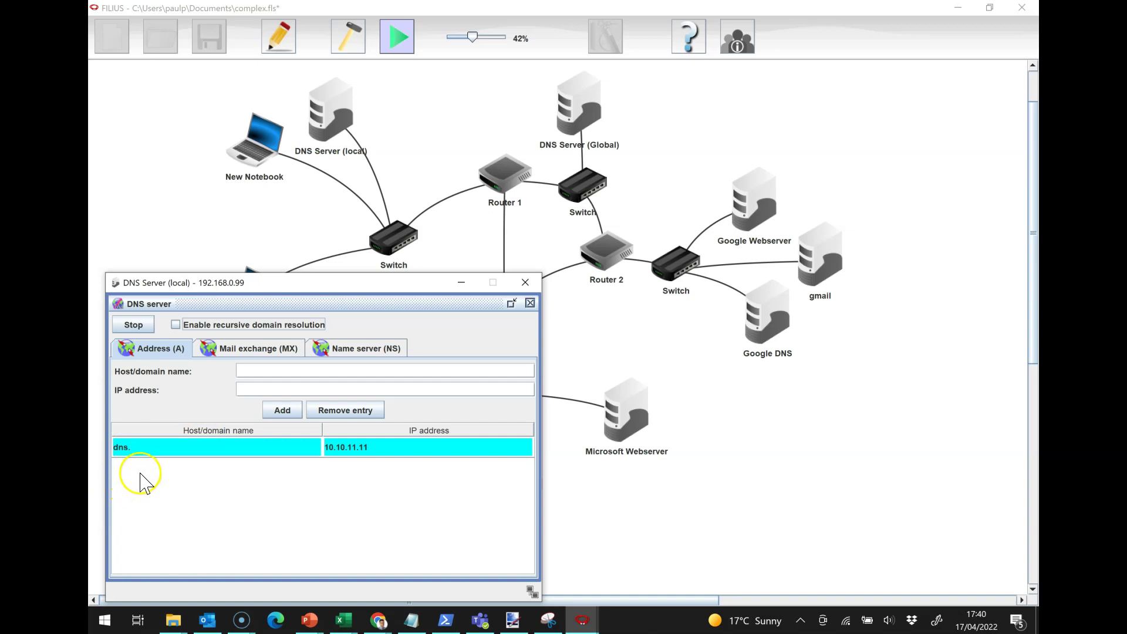
pyautogui.click(176, 469)
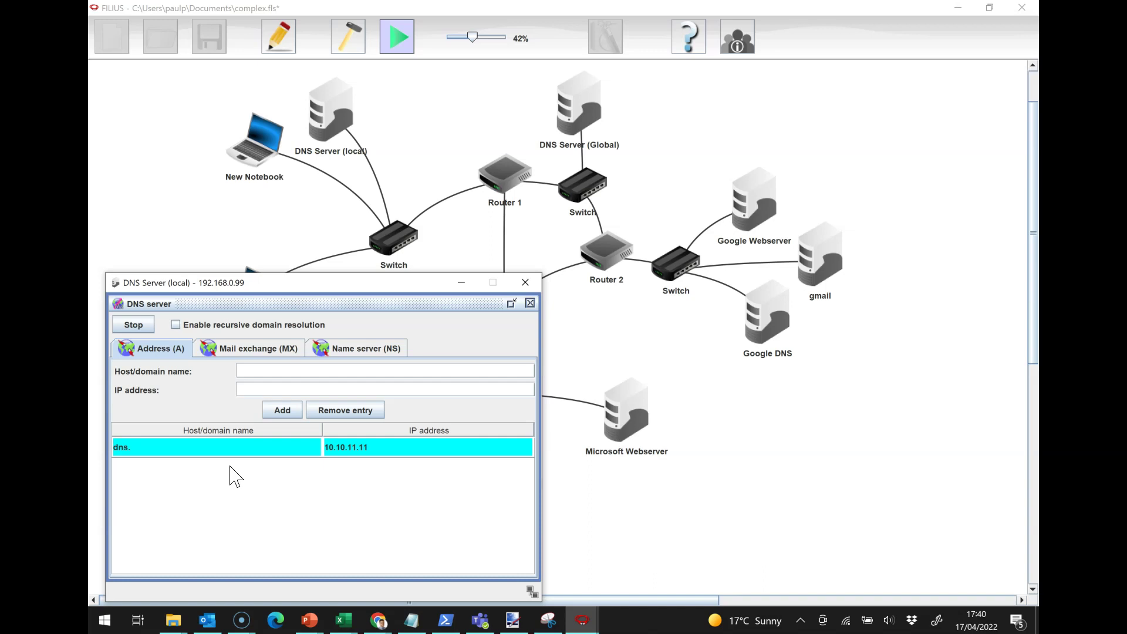
pyautogui.click(526, 283)
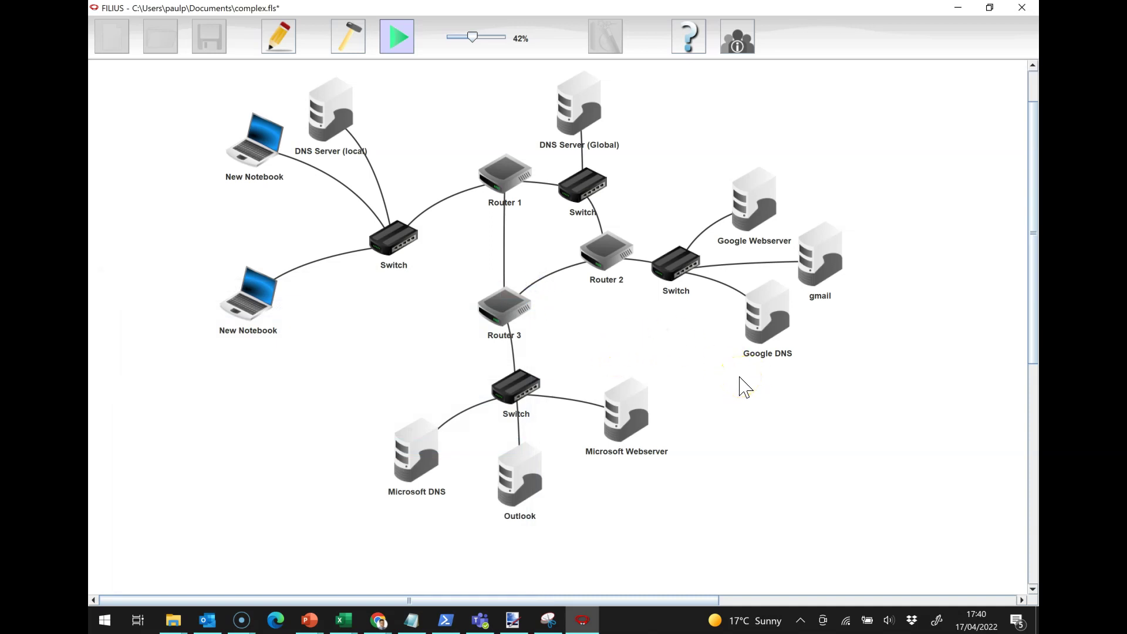
# Switch the simulation back to design mode and show the local DNS server's network settings
pyautogui.click(300, 271)
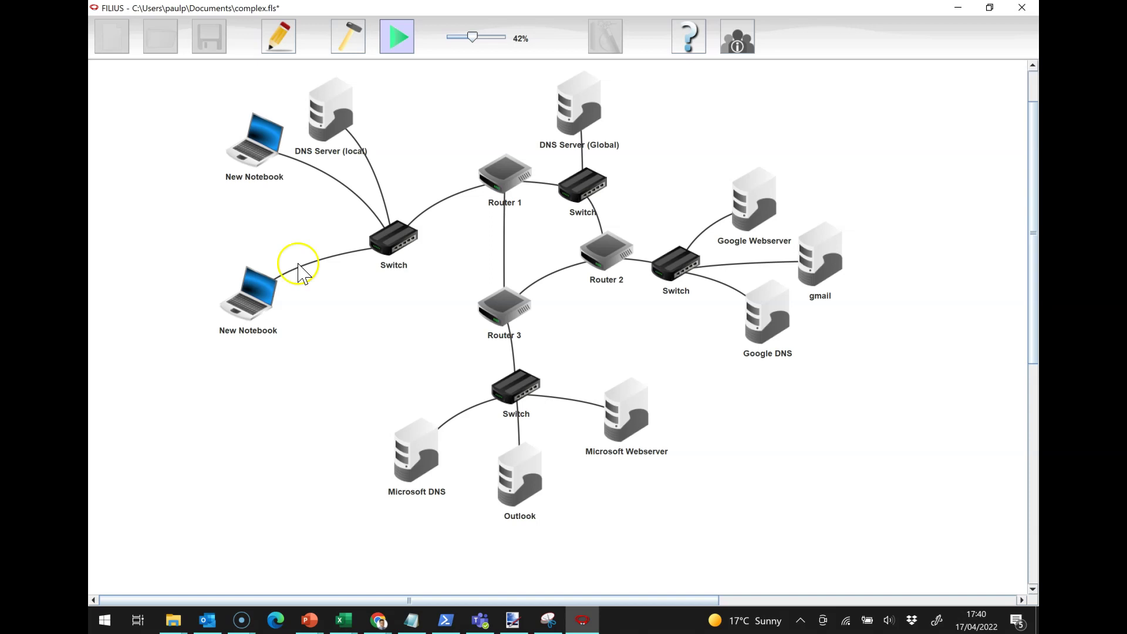
pyautogui.click(339, 113)
pyautogui.click(348, 37)
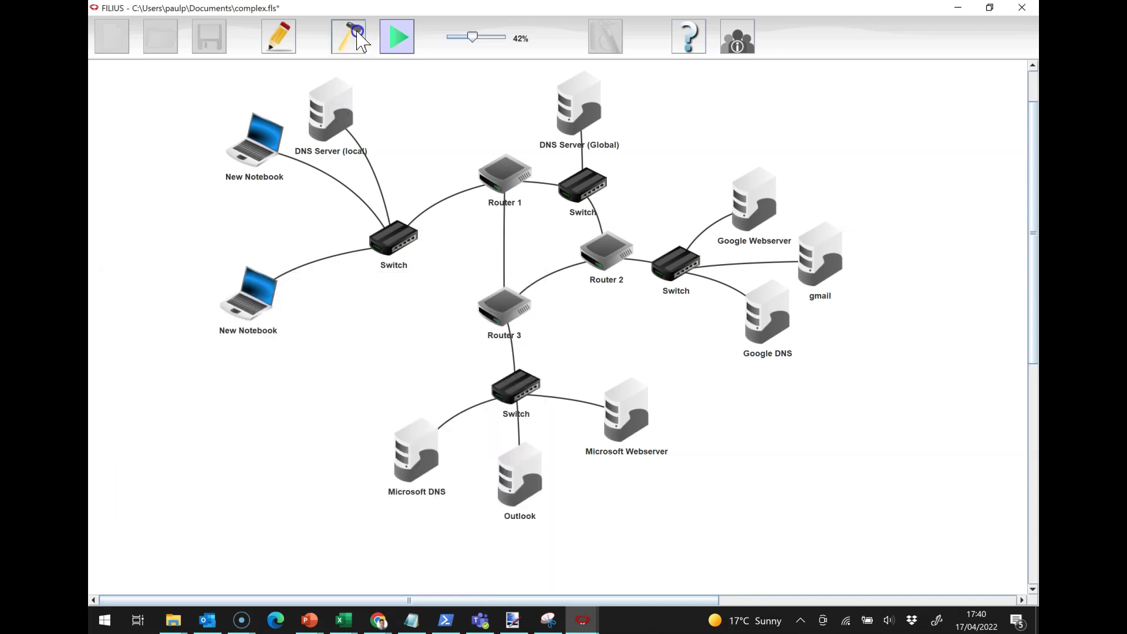
pyautogui.click(398, 117)
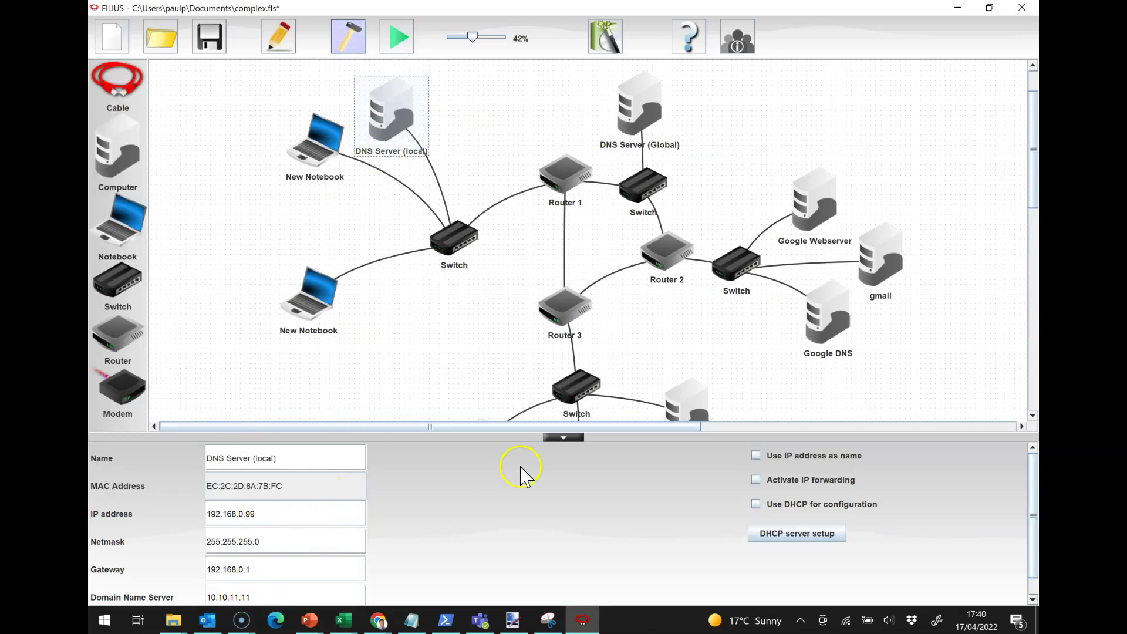
# View the Global DNS, Google DNS and Microsoft Webserver settings (IP 6.6.6.100, gateway 6.6.6.1)
pyautogui.click(646, 114)
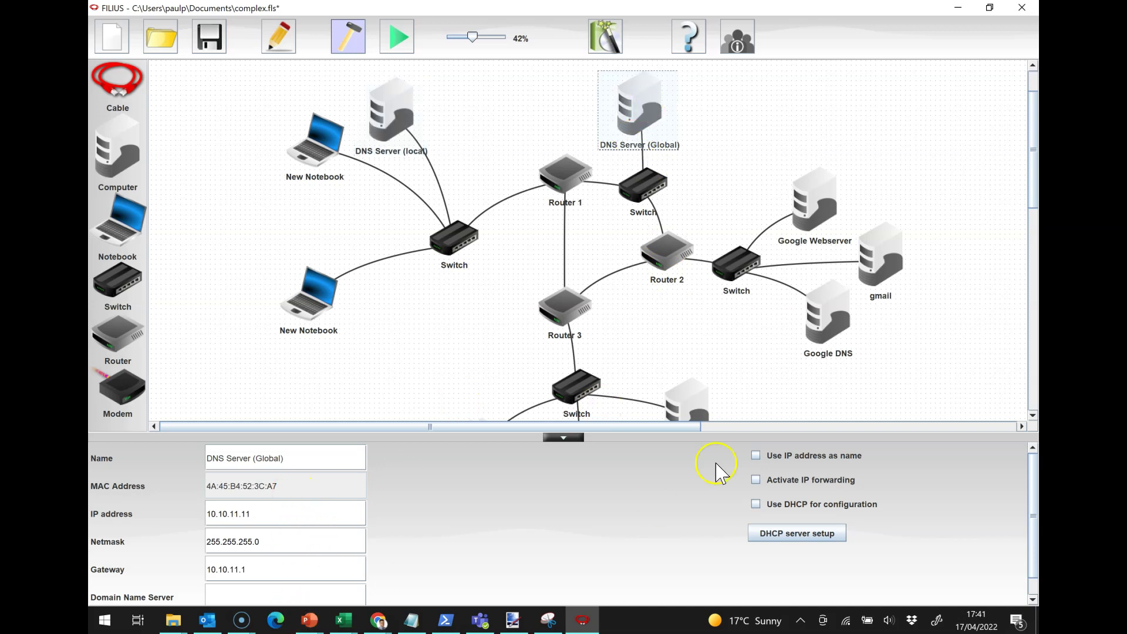
pyautogui.click(829, 316)
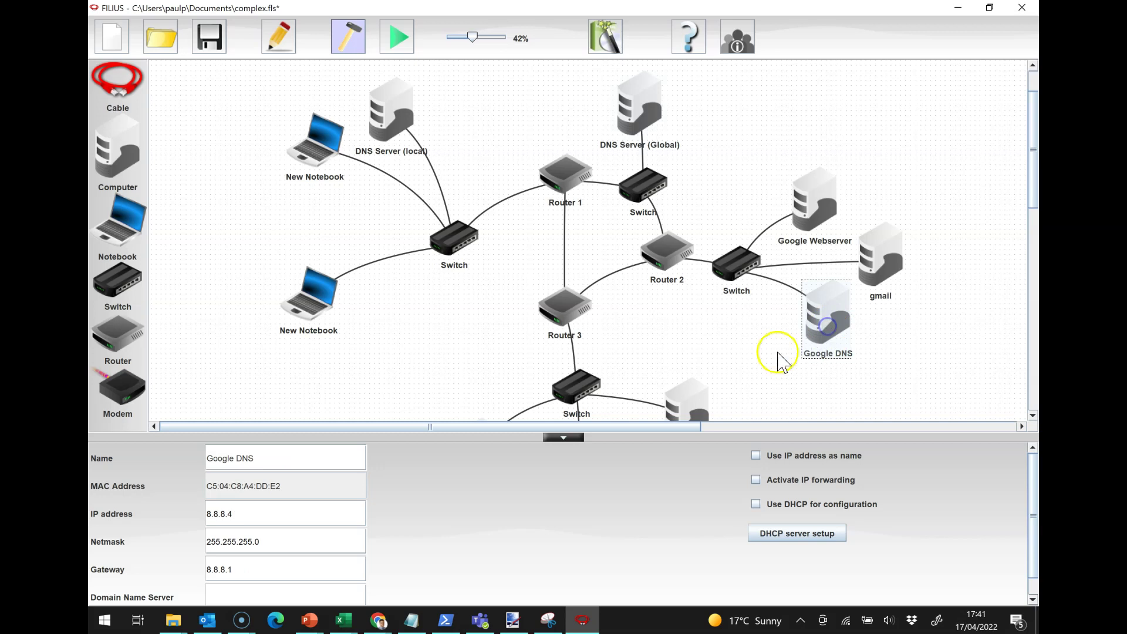
pyautogui.scroll(-3, 728, 294)
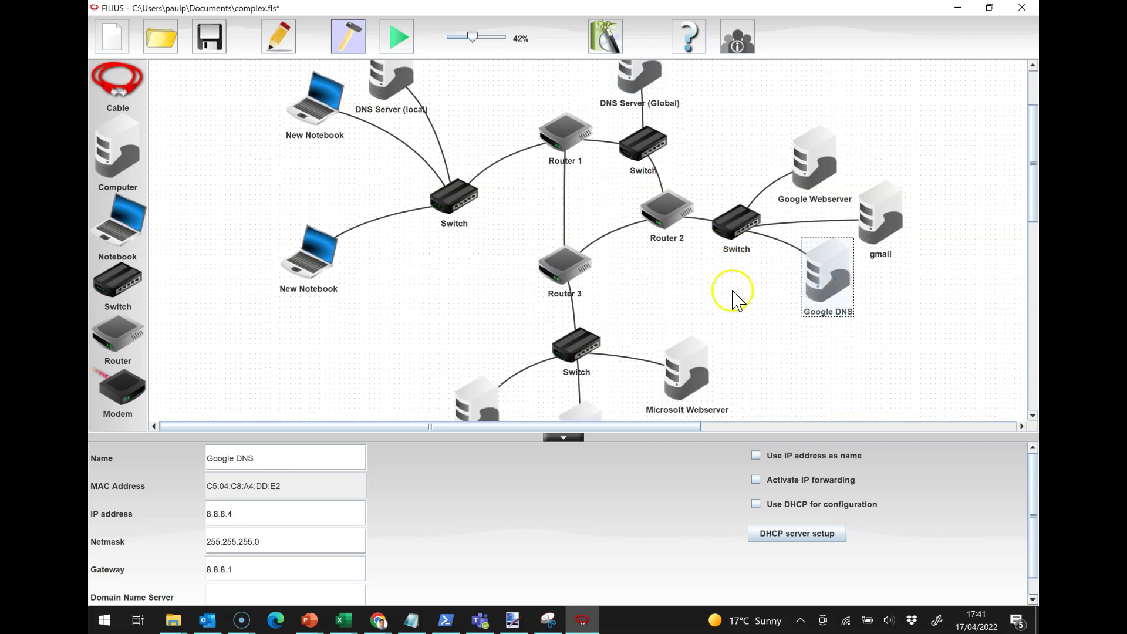
pyautogui.click(701, 382)
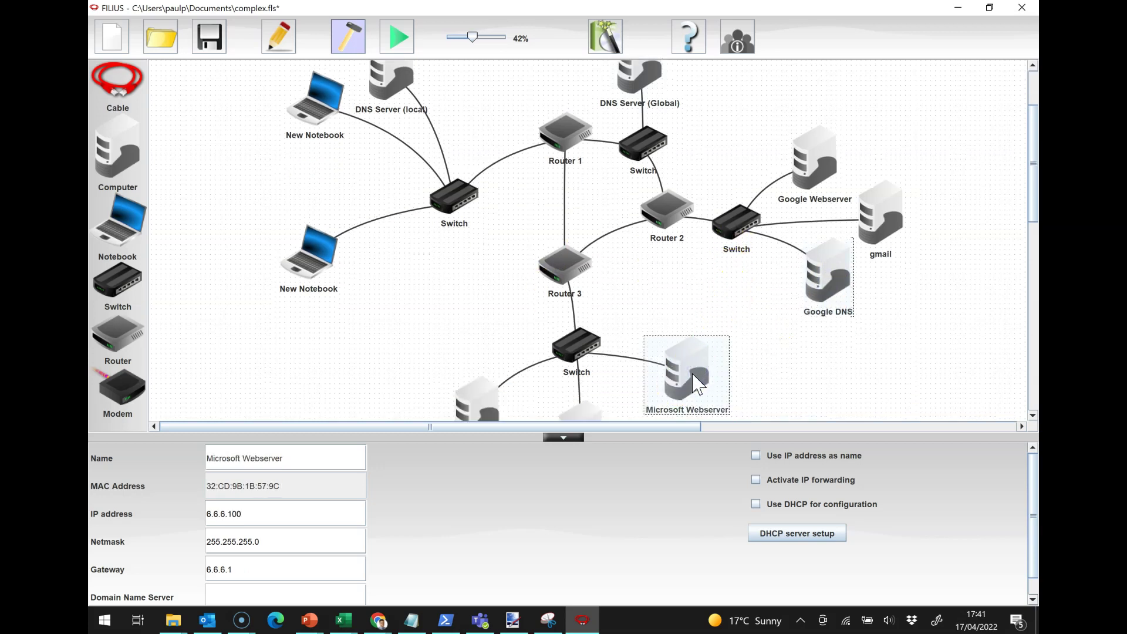
pyautogui.scroll(7, 495, 322)
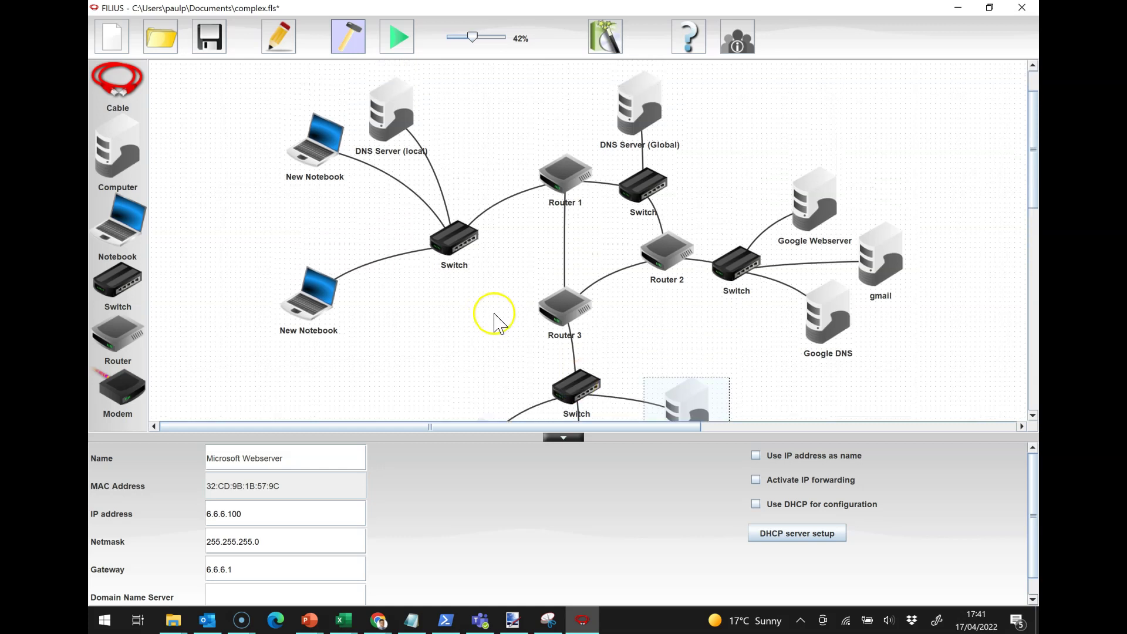
pyautogui.scroll(-3, 493, 316)
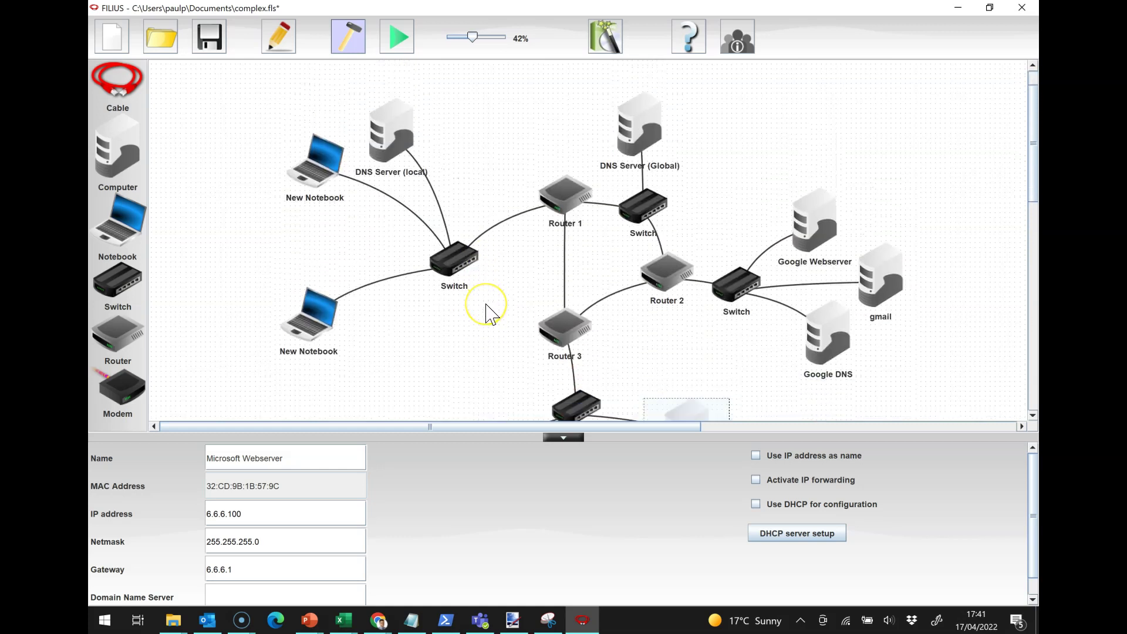